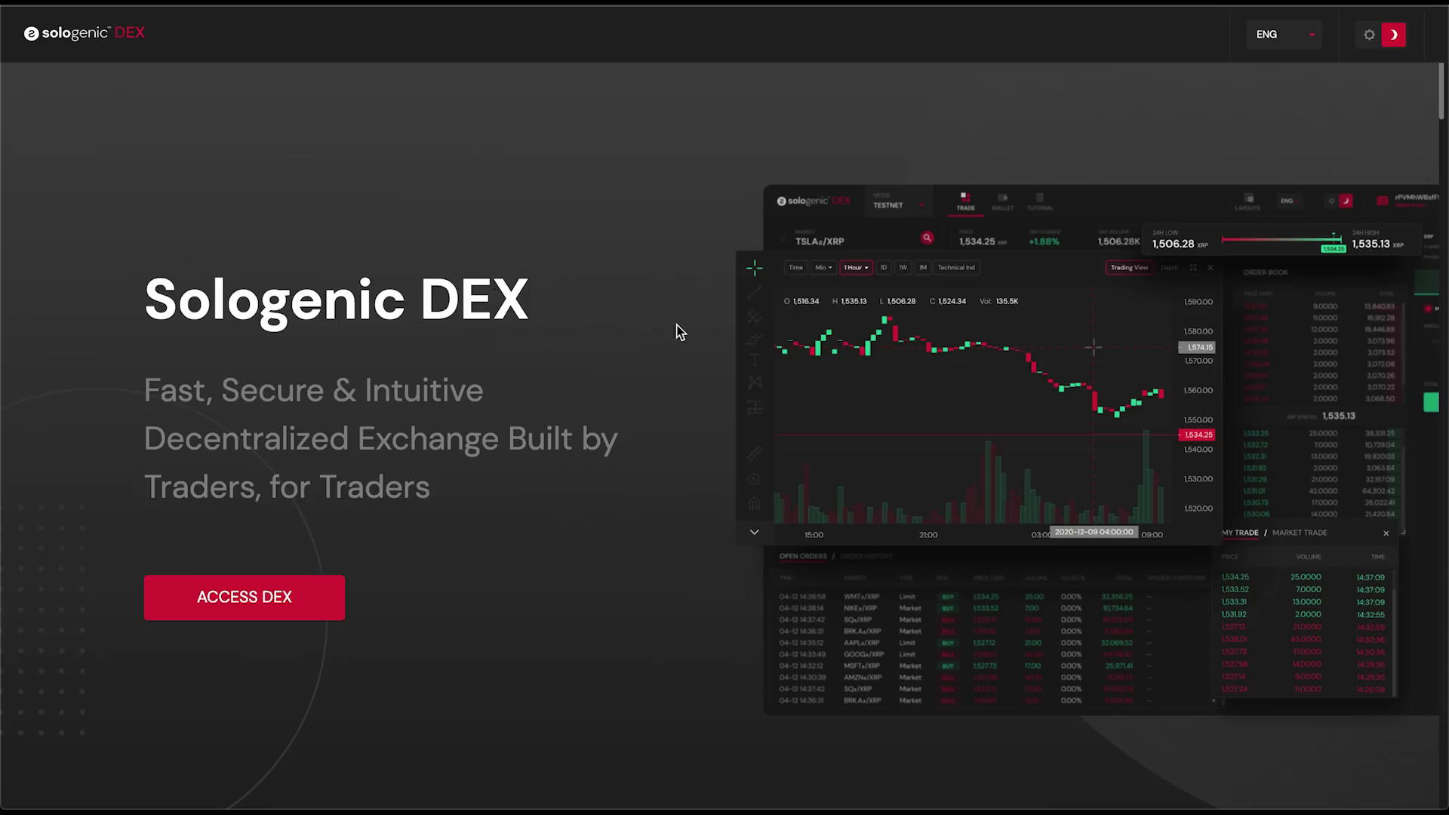
double_click(344, 304)
left_click(367, 336)
scroll(616, 228, "down", 5)
scroll(628, 389, "up", 4)
scroll(194, 282, "up", 2)
scroll(337, 476, "down", 5)
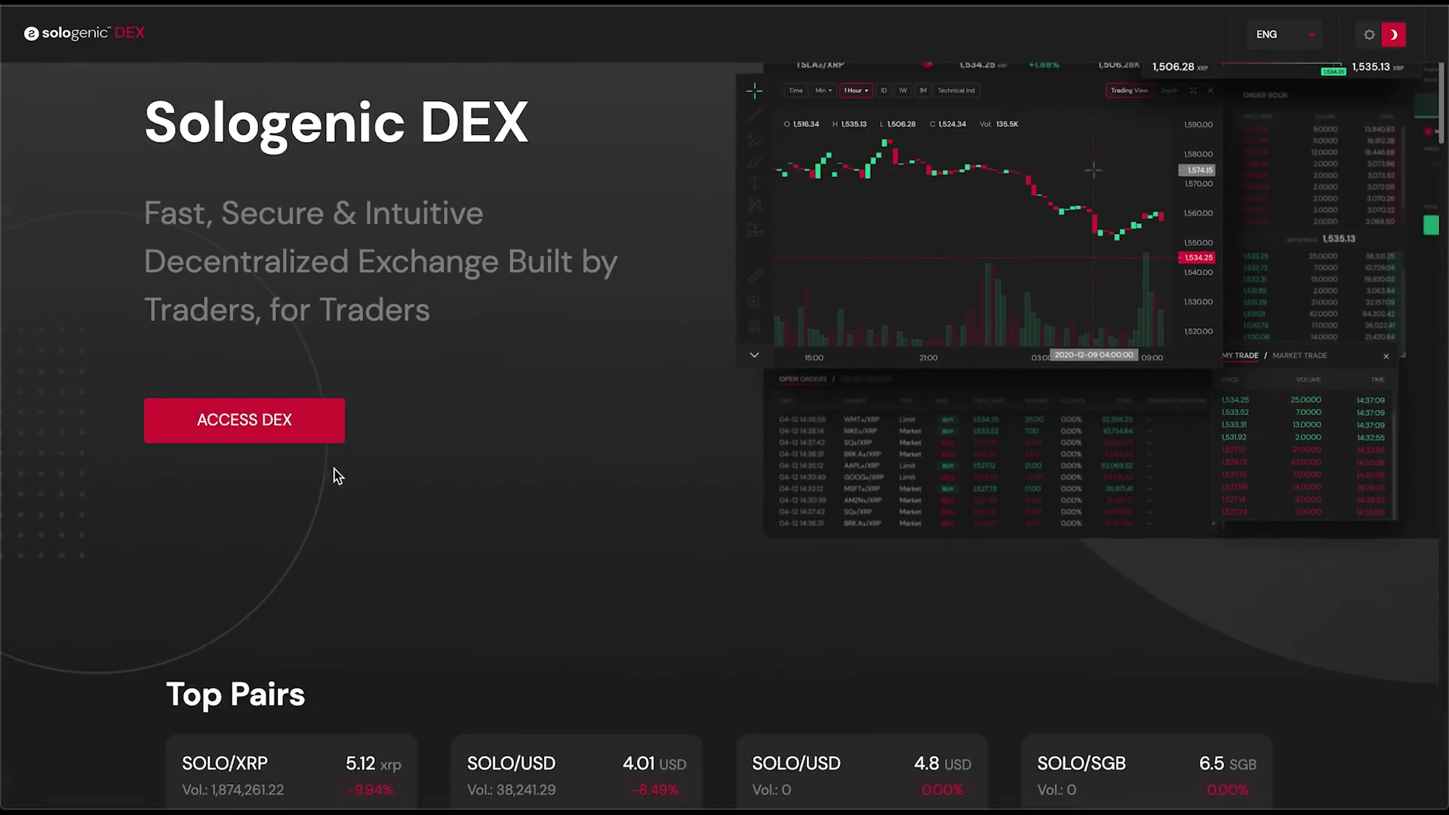
scroll(954, 478, "up", 2)
scroll(1086, 392, "up", 3)
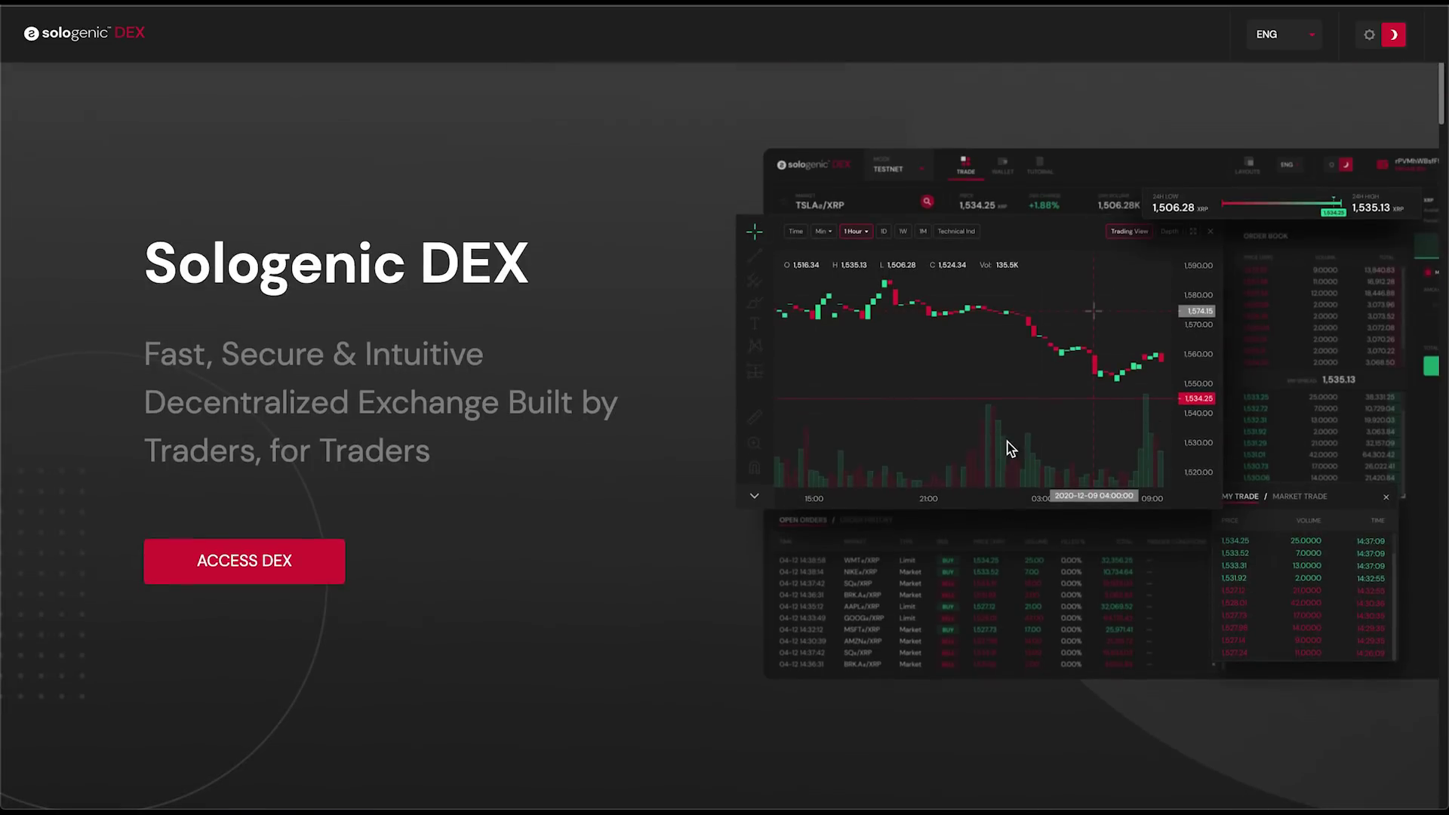
scroll(1049, 466, "down", 6)
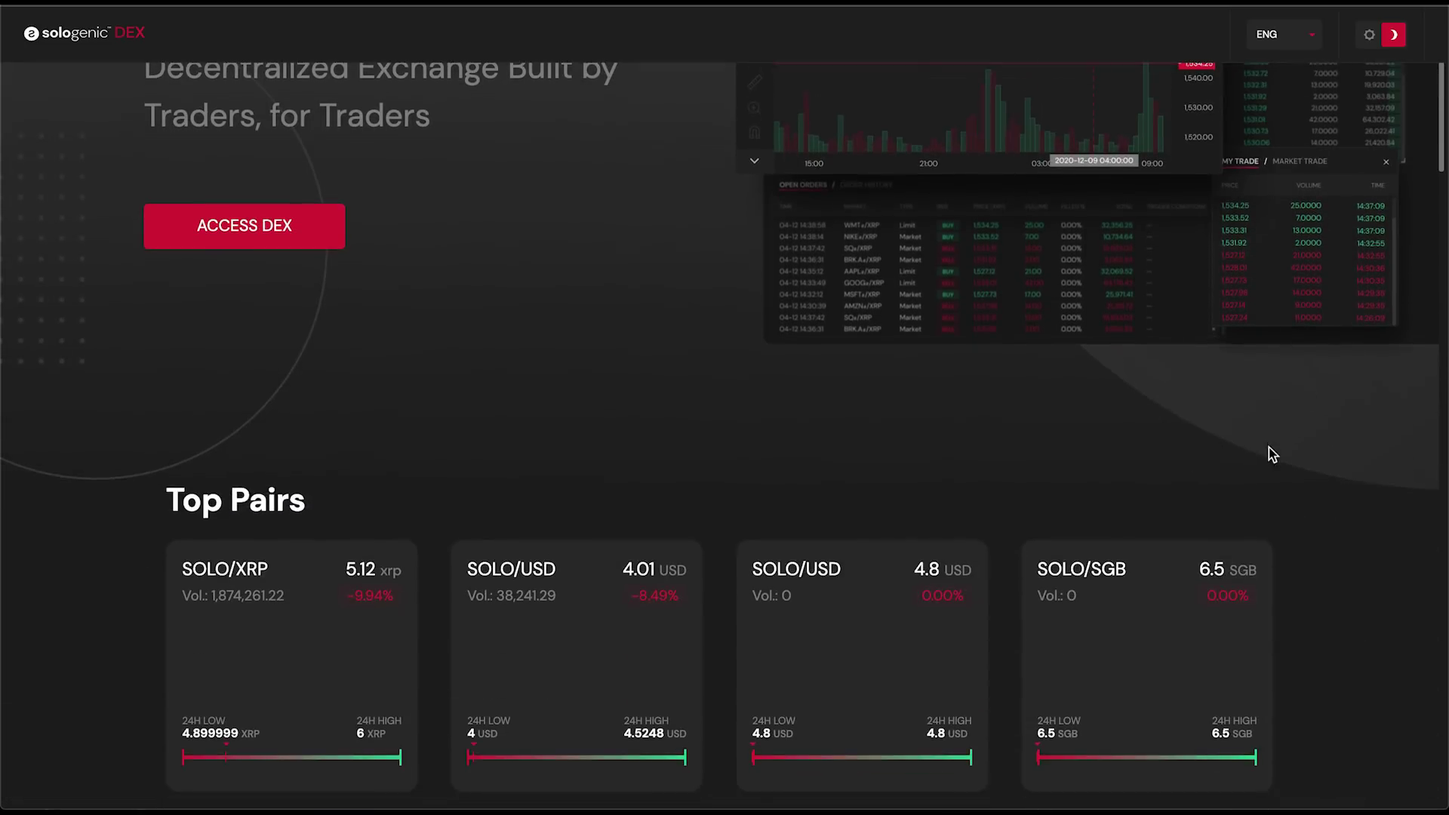
scroll(1349, 453, "up", 6)
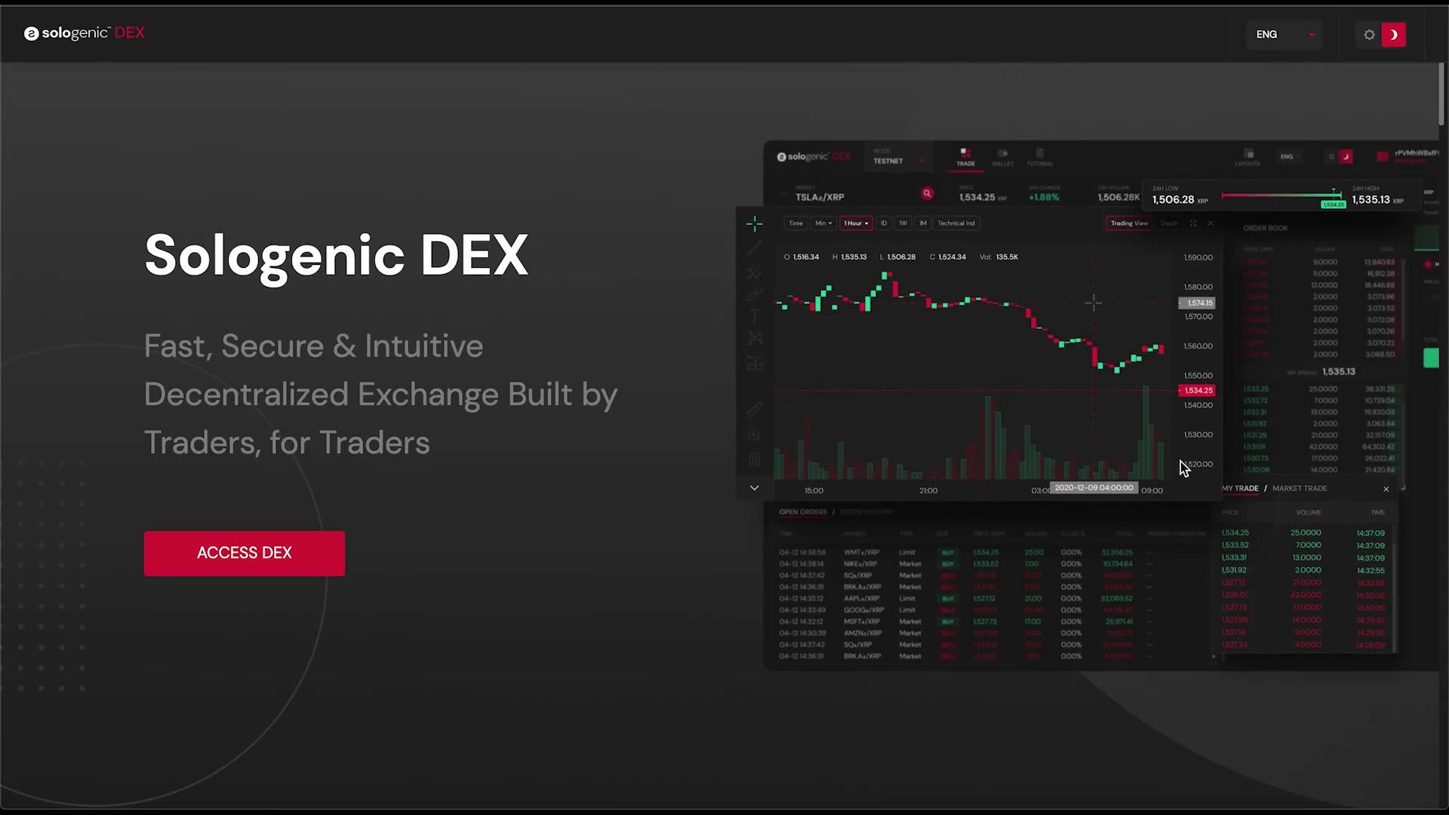
scroll(840, 525, "down", 1)
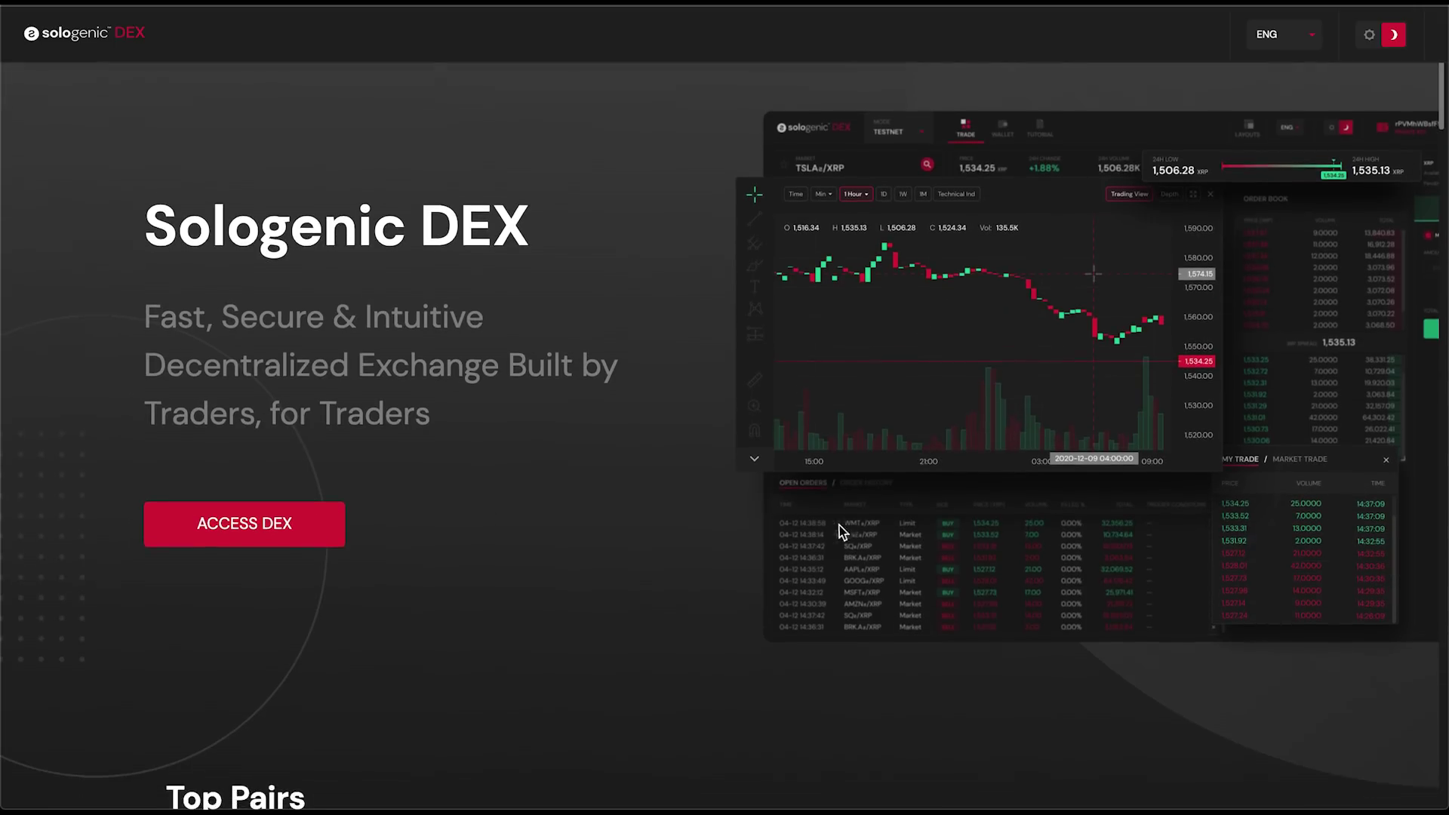
- Look through the Top Pairs market cards on the landing page, with their prices, volumes and 24-hour ranges
scroll(1061, 453, "down", 8)
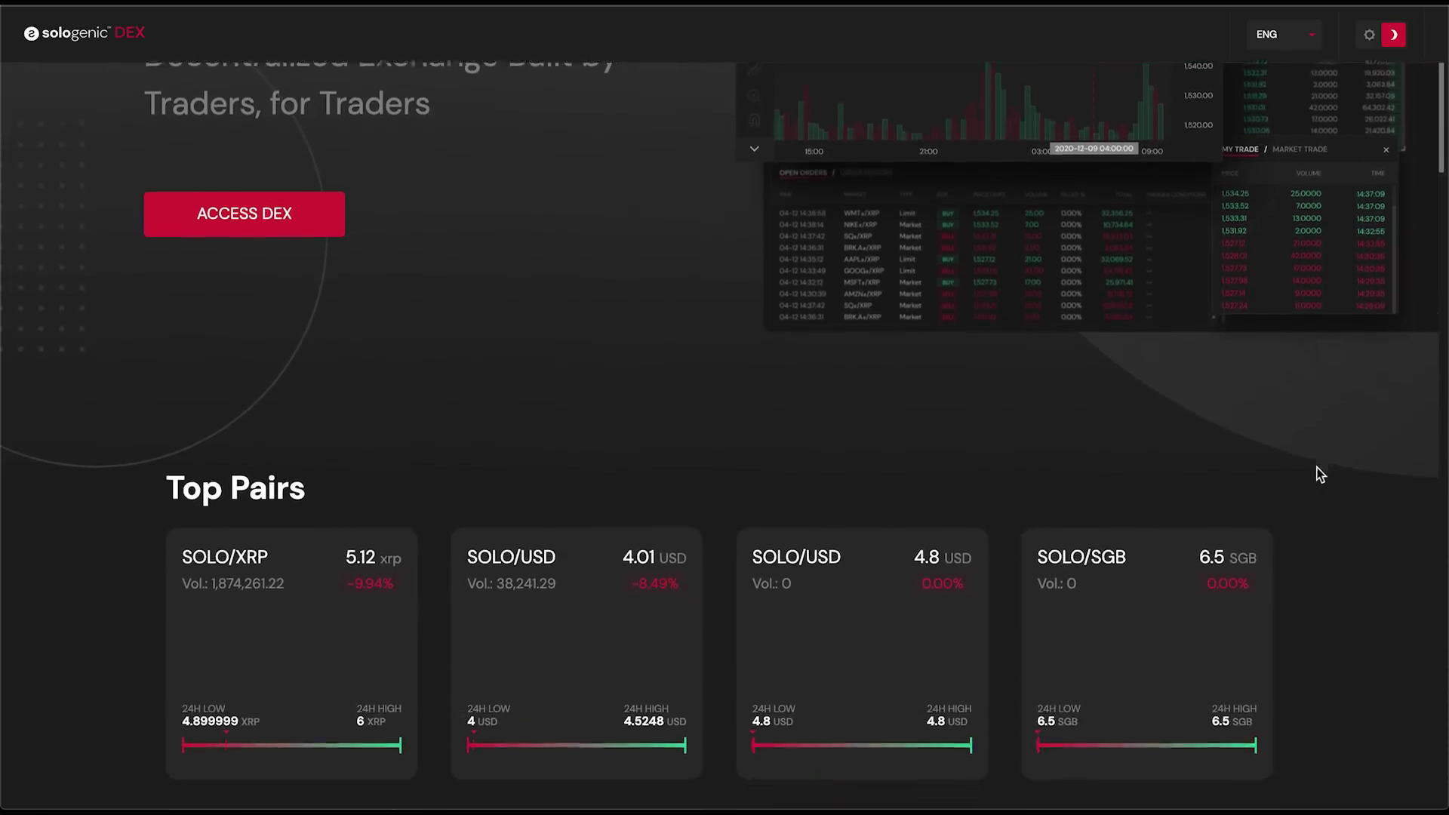
scroll(425, 510, "down", 2)
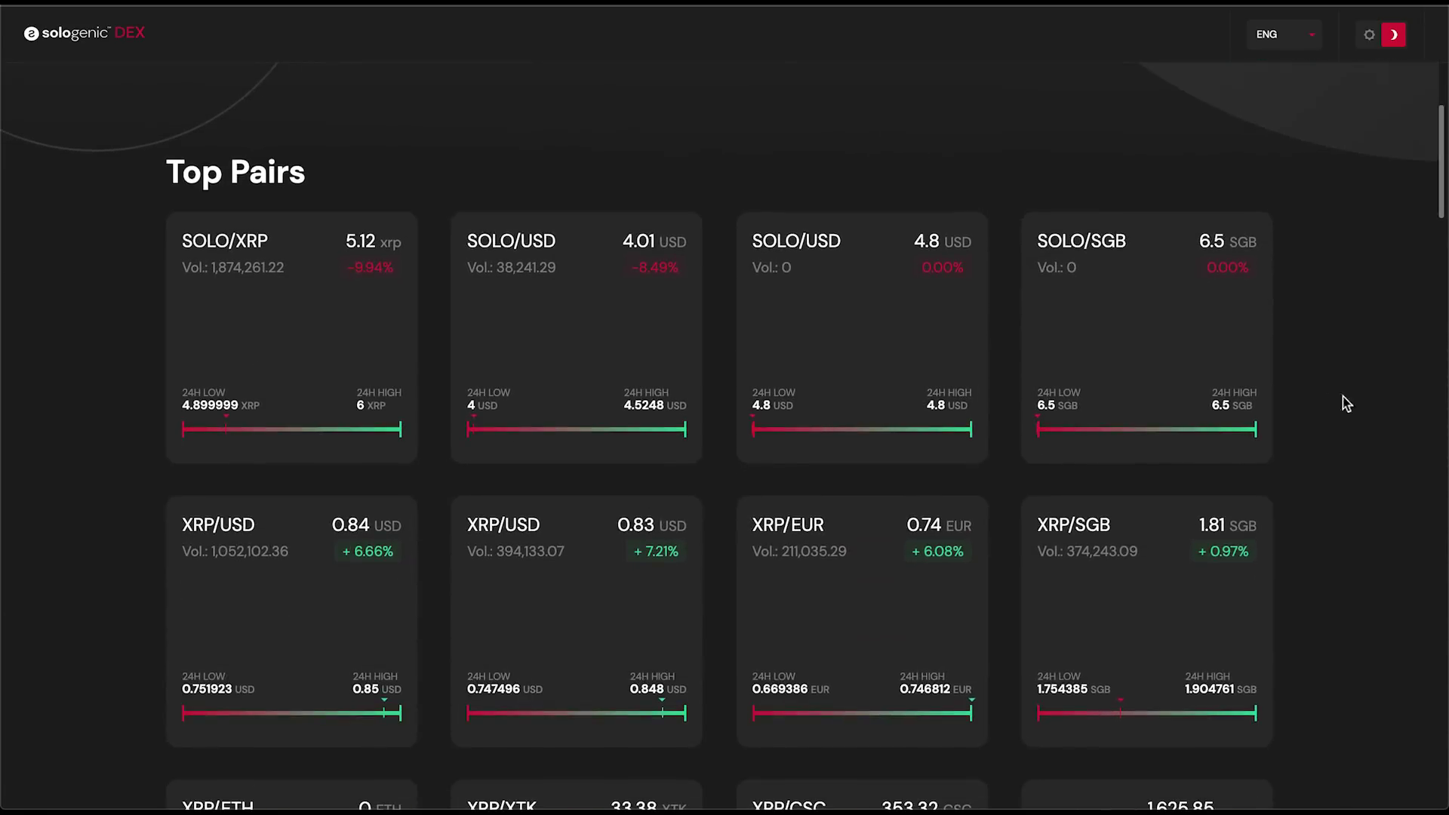
scroll(1371, 401, "down", 1)
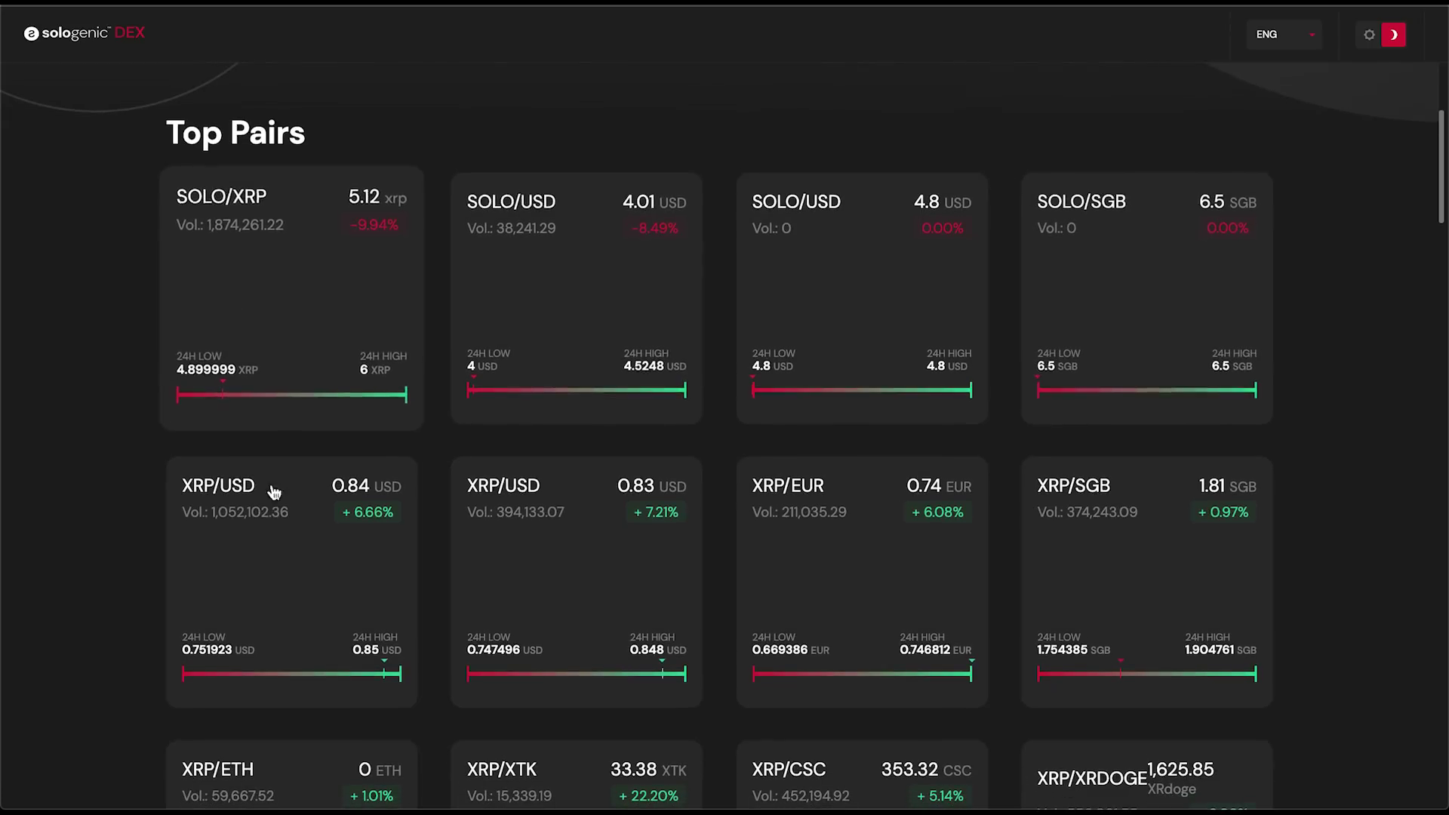
scroll(797, 416, "down", 2)
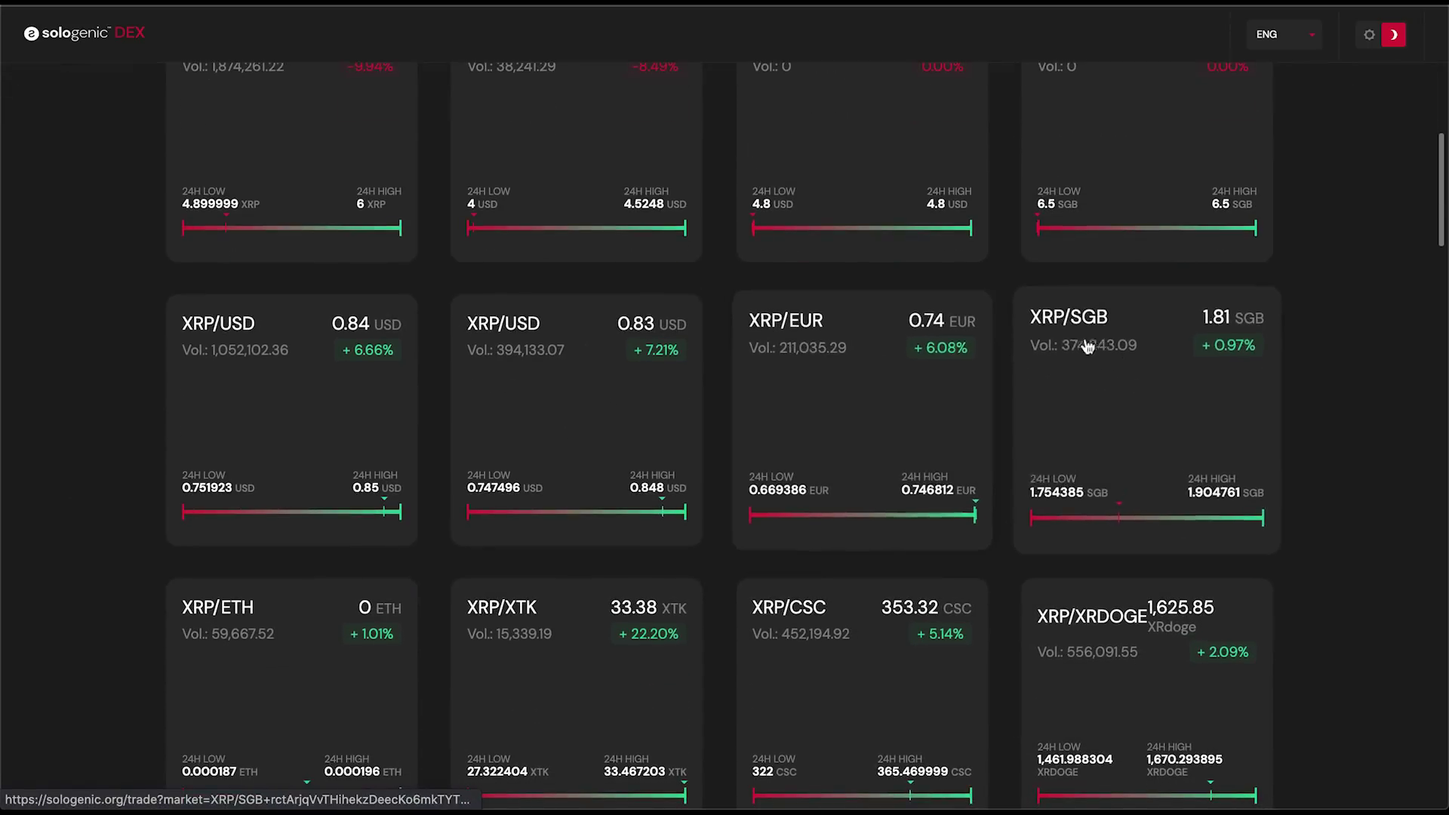
scroll(566, 528, "down", 4)
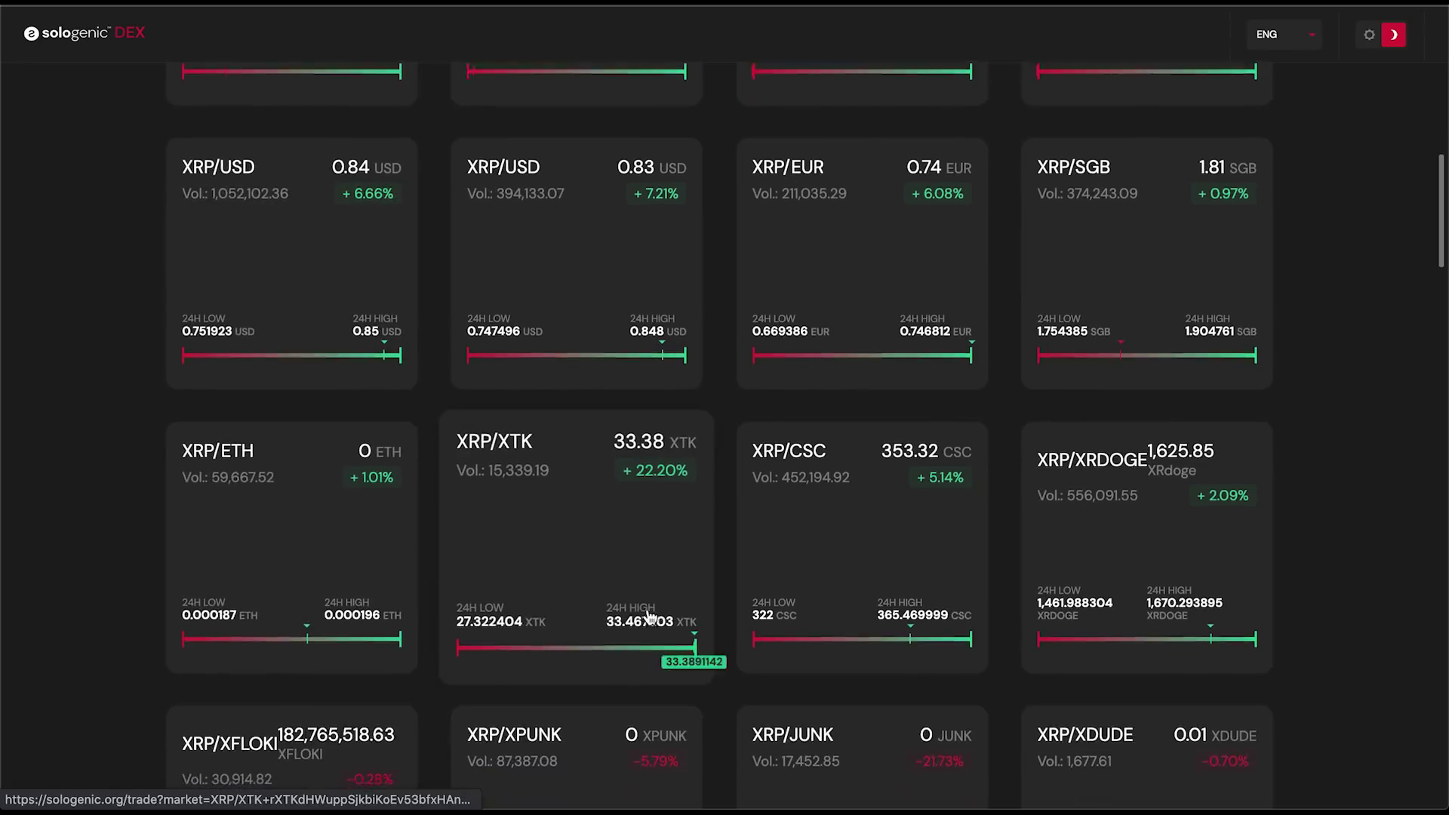
scroll(1016, 556, "down", 8)
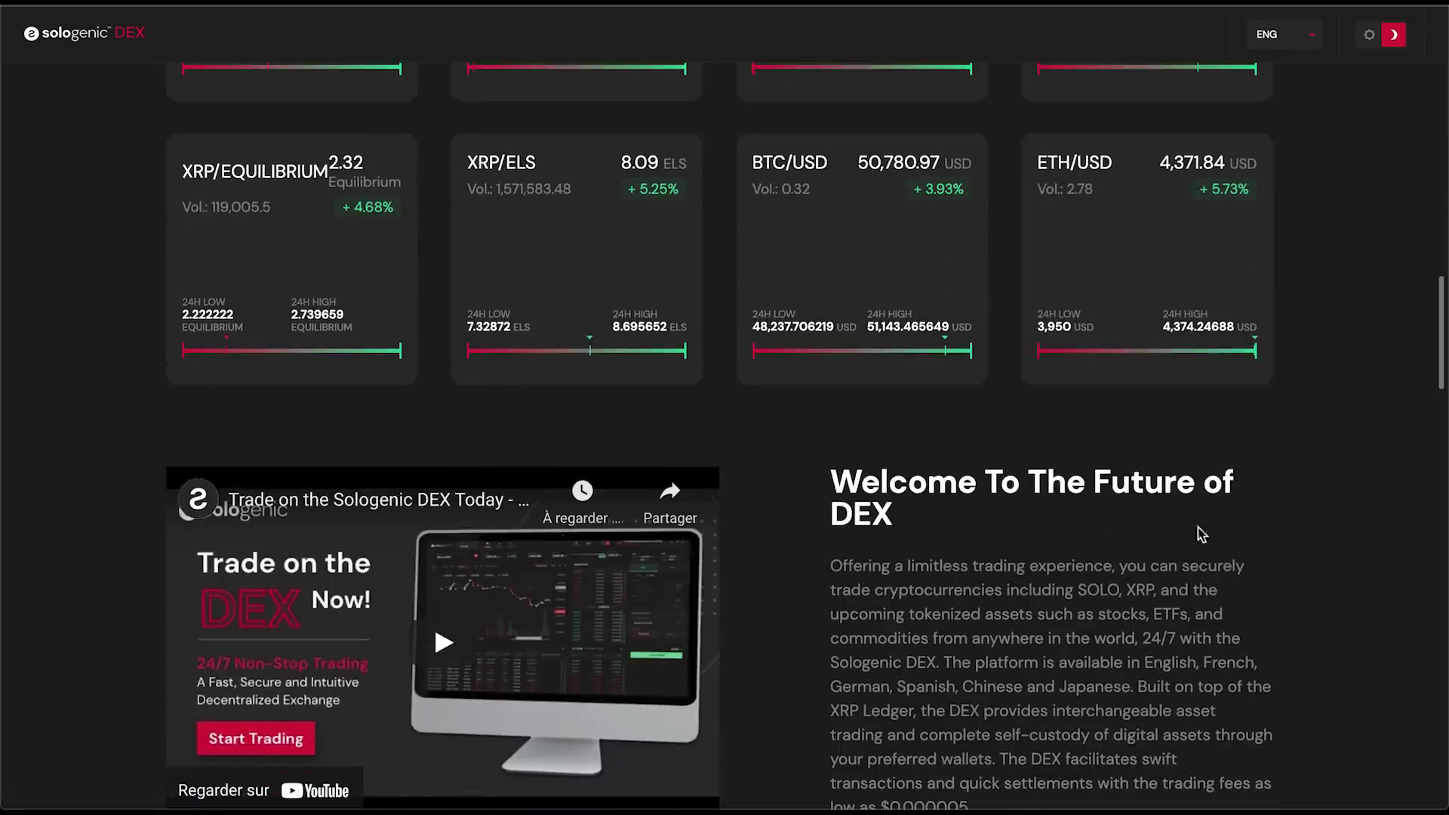
- Read the "Welcome To The Future of DEX" description of the platform and its tradable assets
scroll(1016, 556, "down", 1)
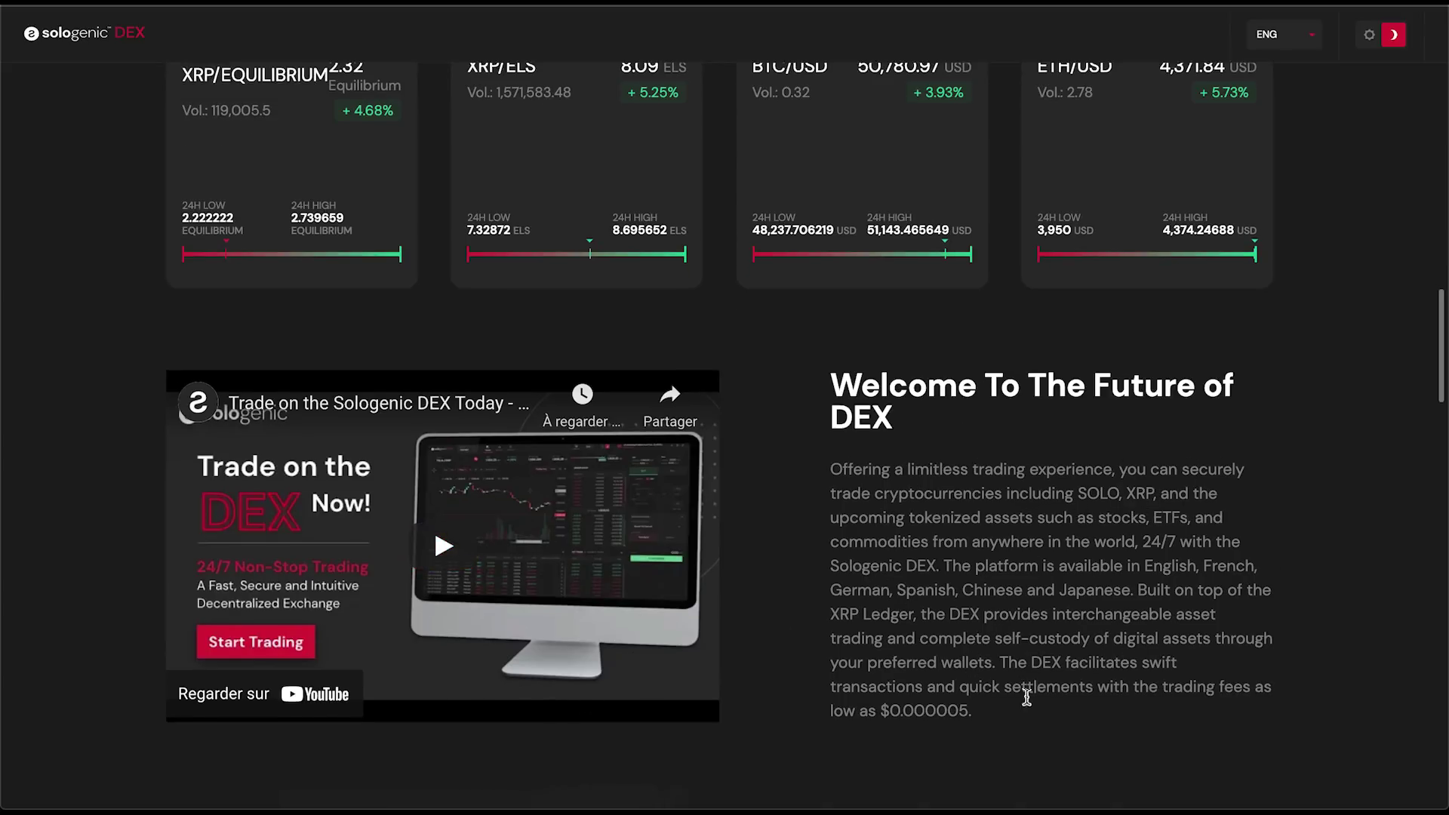
scroll(1027, 604, "down", 2)
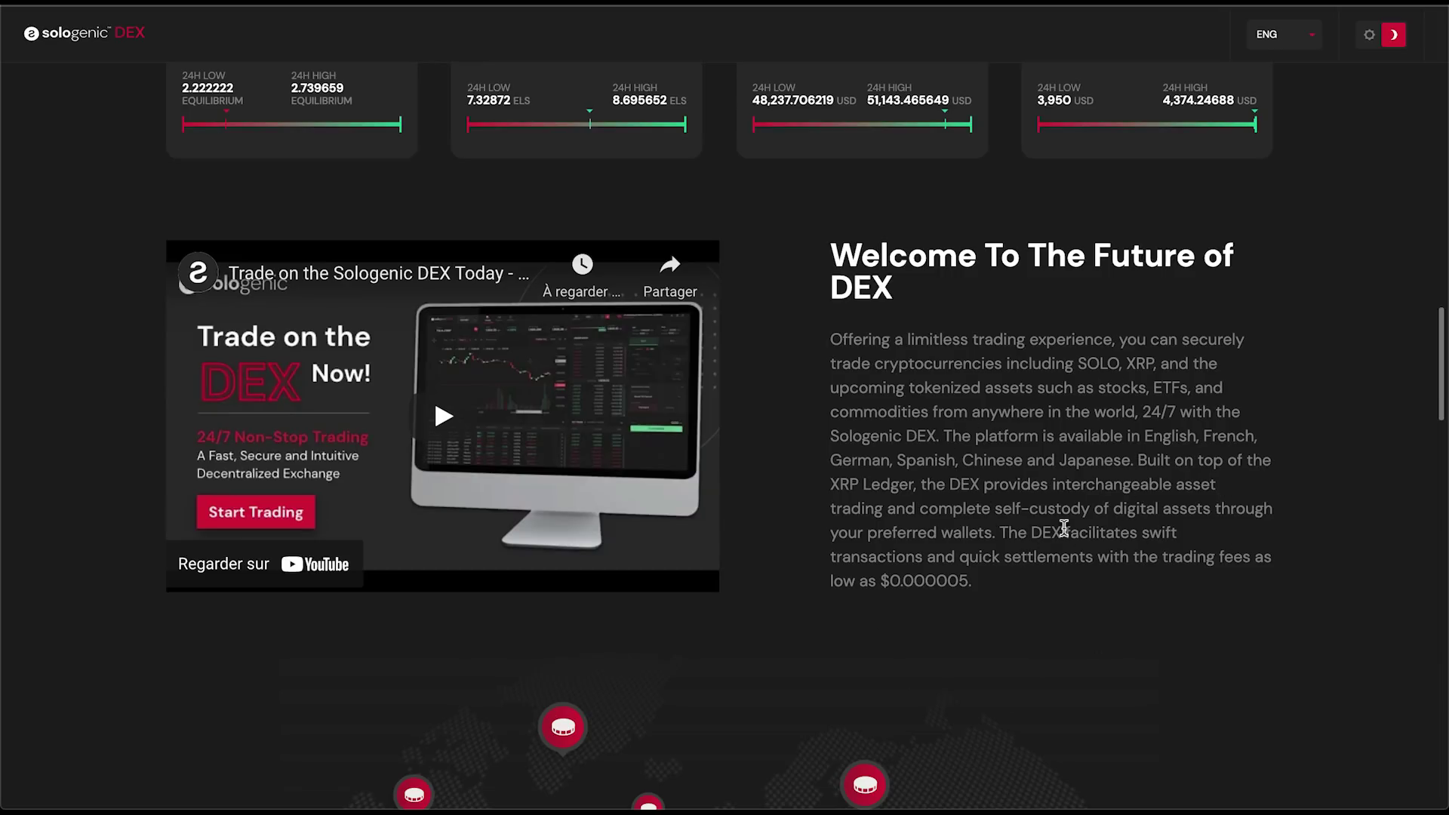
left_click_drag(1191, 387, 1089, 387)
left_click(1089, 387)
scroll(1028, 514, "down", 2)
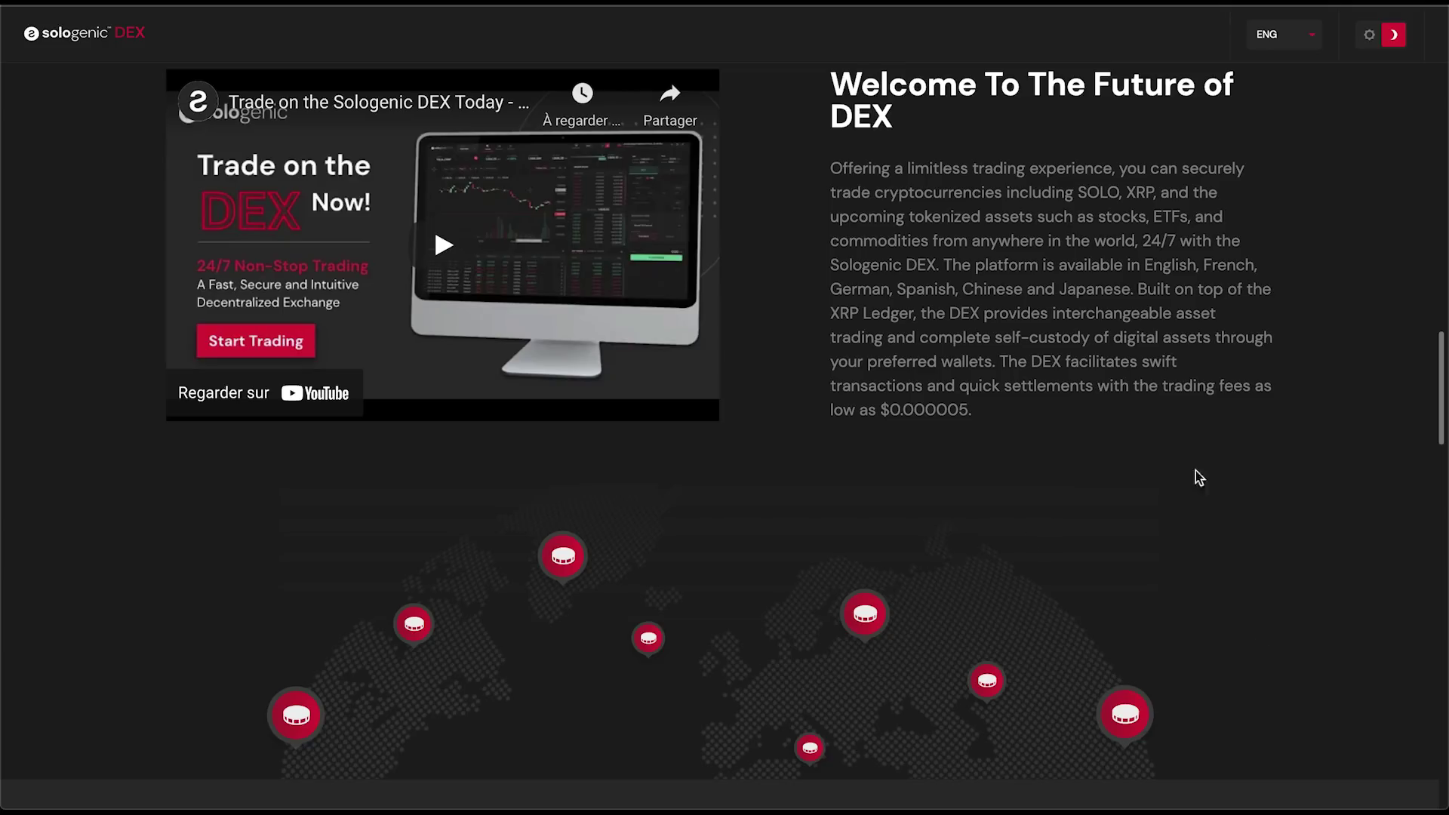
- View the interface languages offered by the site and close the list without changing the language
left_click(1292, 42)
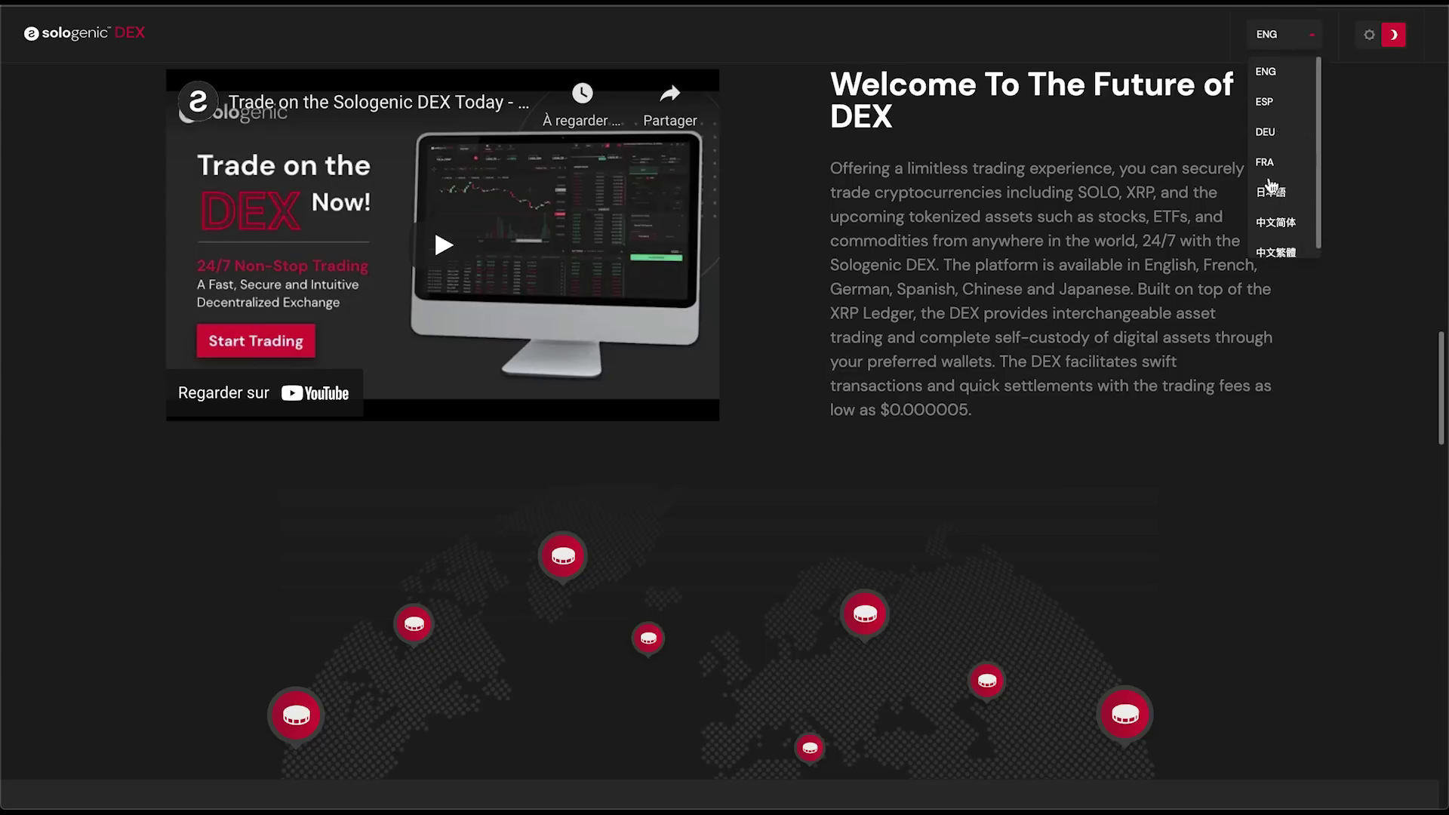
left_click(1276, 404)
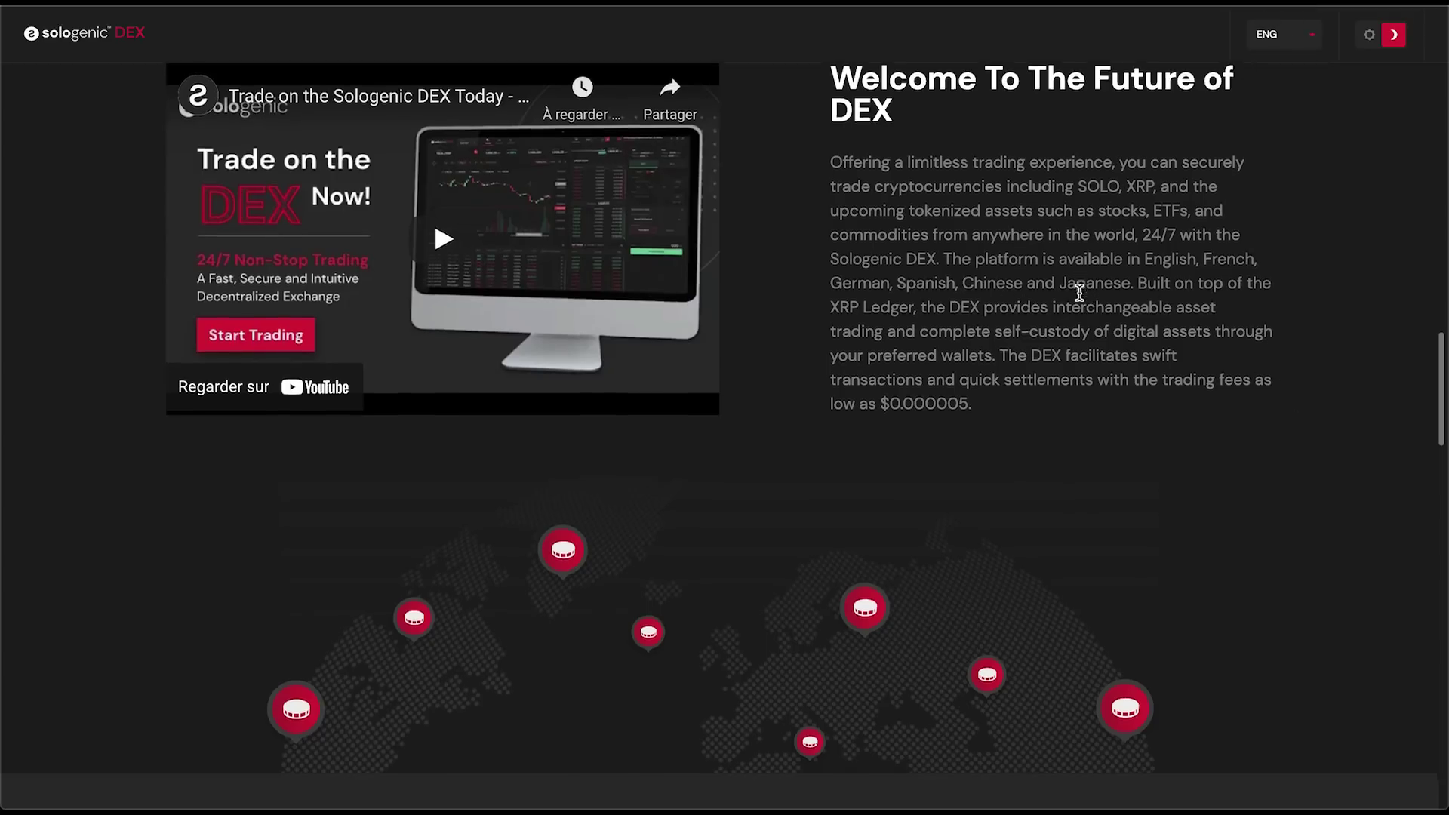
scroll(1083, 294, "down", 1)
scroll(1190, 350, "down", 1)
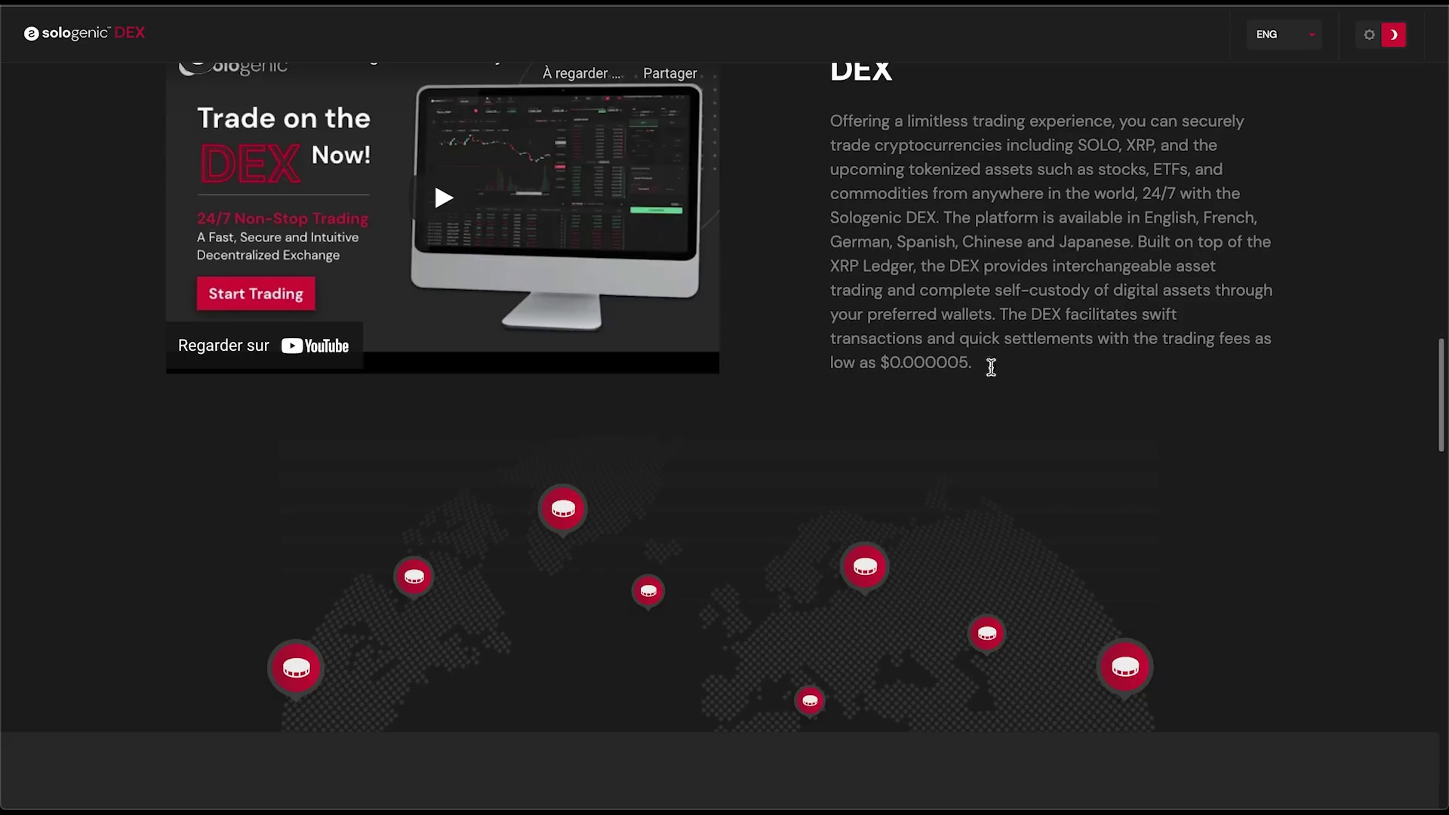
- Highlight the closing lines of the DEX description about swift transactions and trading fees, and clear the selection
left_click_drag(1070, 315, 1213, 365)
left_click(1205, 370)
left_click_drag(877, 362, 974, 362)
left_click(1021, 368)
left_click_drag(832, 361, 947, 363)
left_click(984, 375)
- Look over the Benefits section and the Get Started instructions on the landing page
scroll(1149, 423, "down", 5)
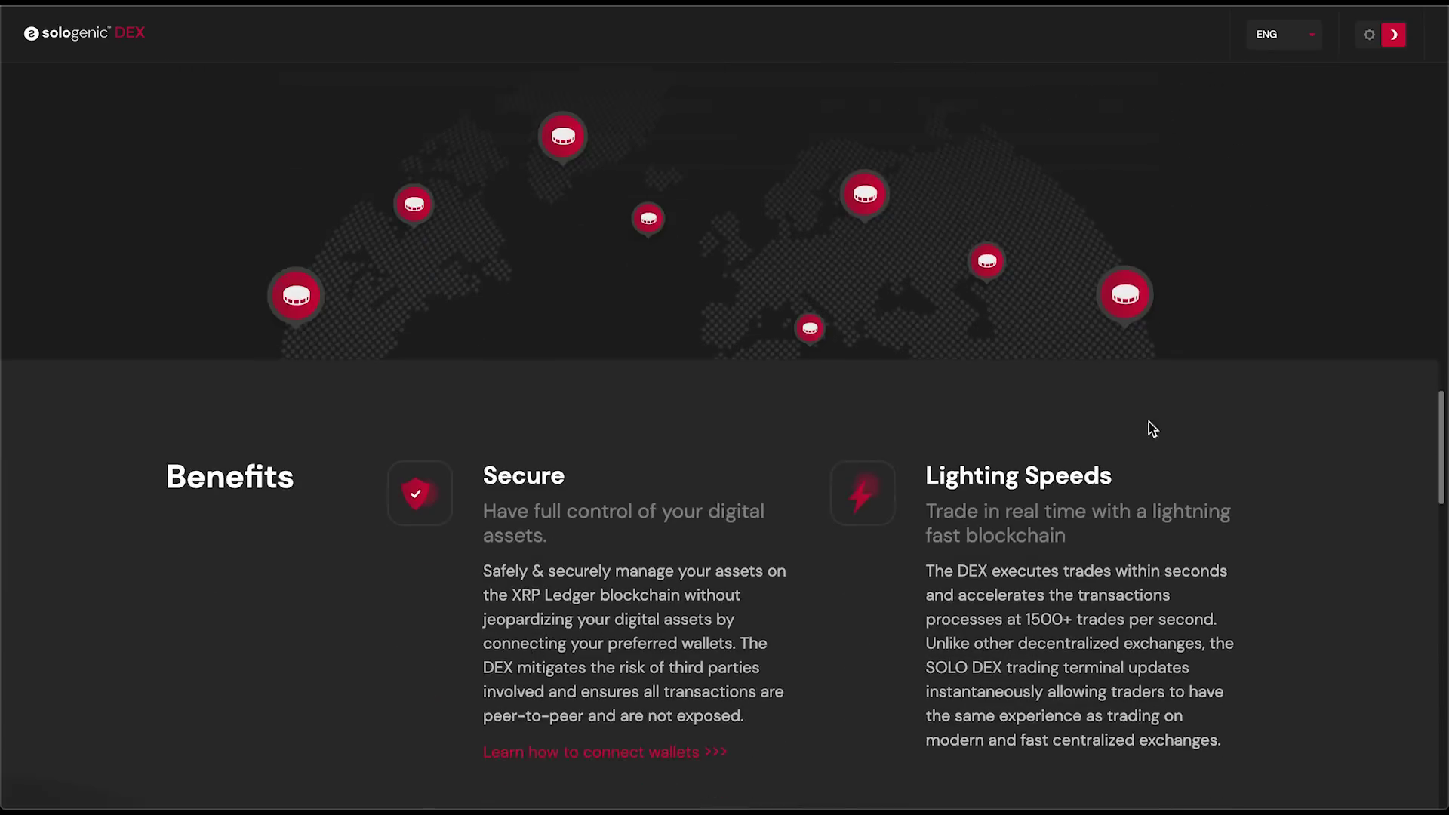
scroll(1265, 430, "down", 3)
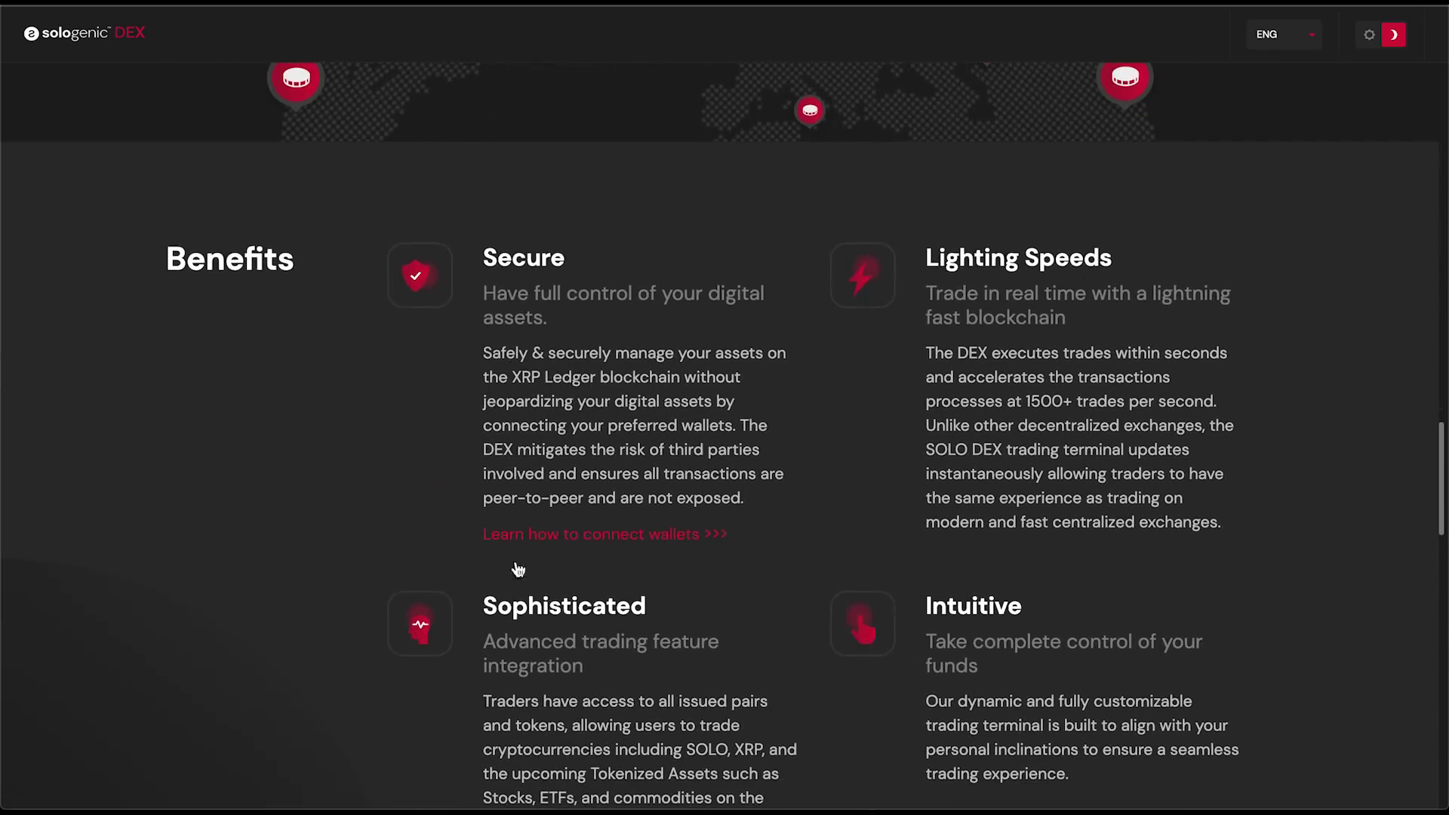
scroll(574, 453, "down", 1)
scroll(770, 554, "down", 10)
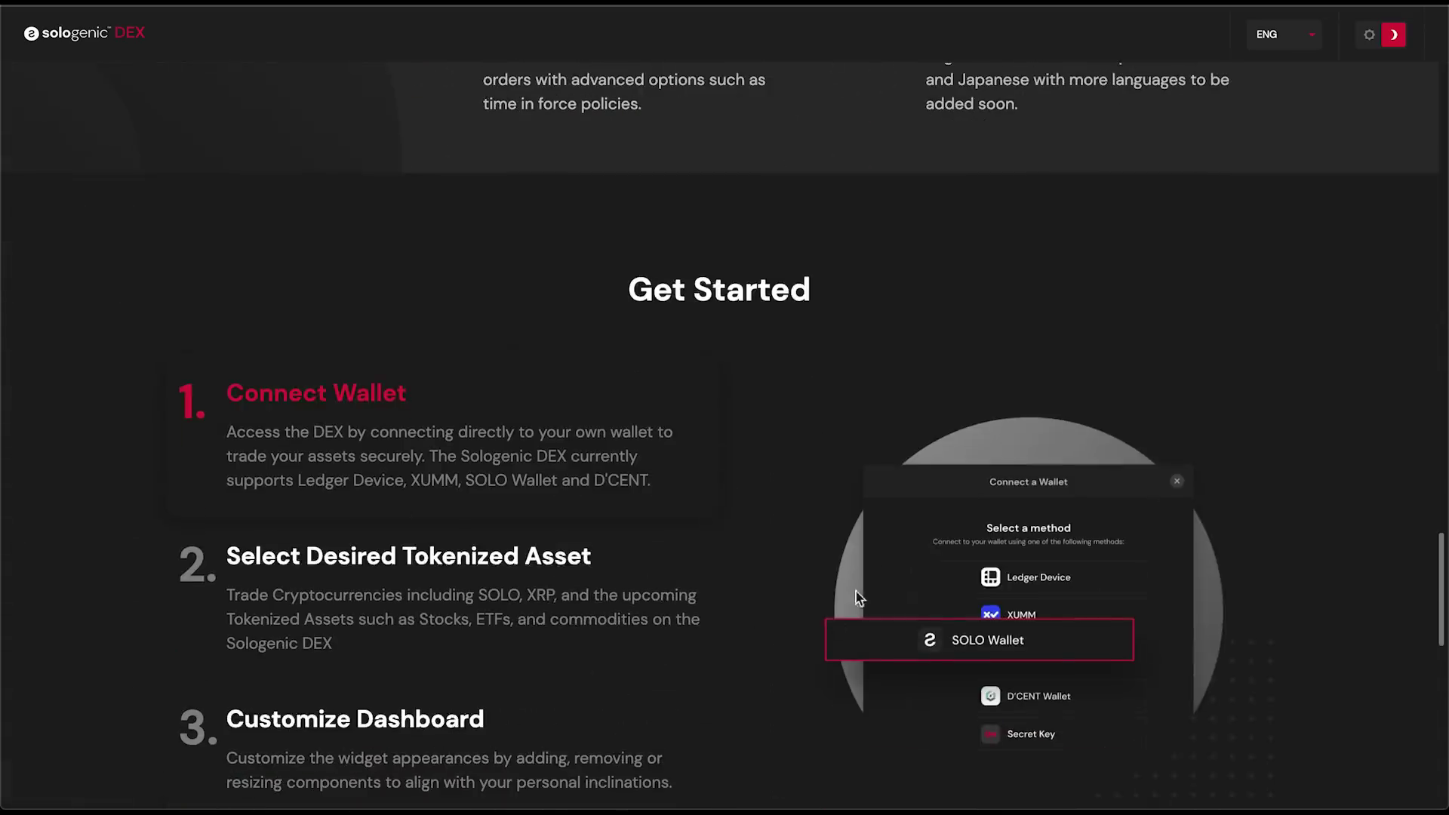
scroll(504, 483, "down", 2)
scroll(543, 529, "down", 9)
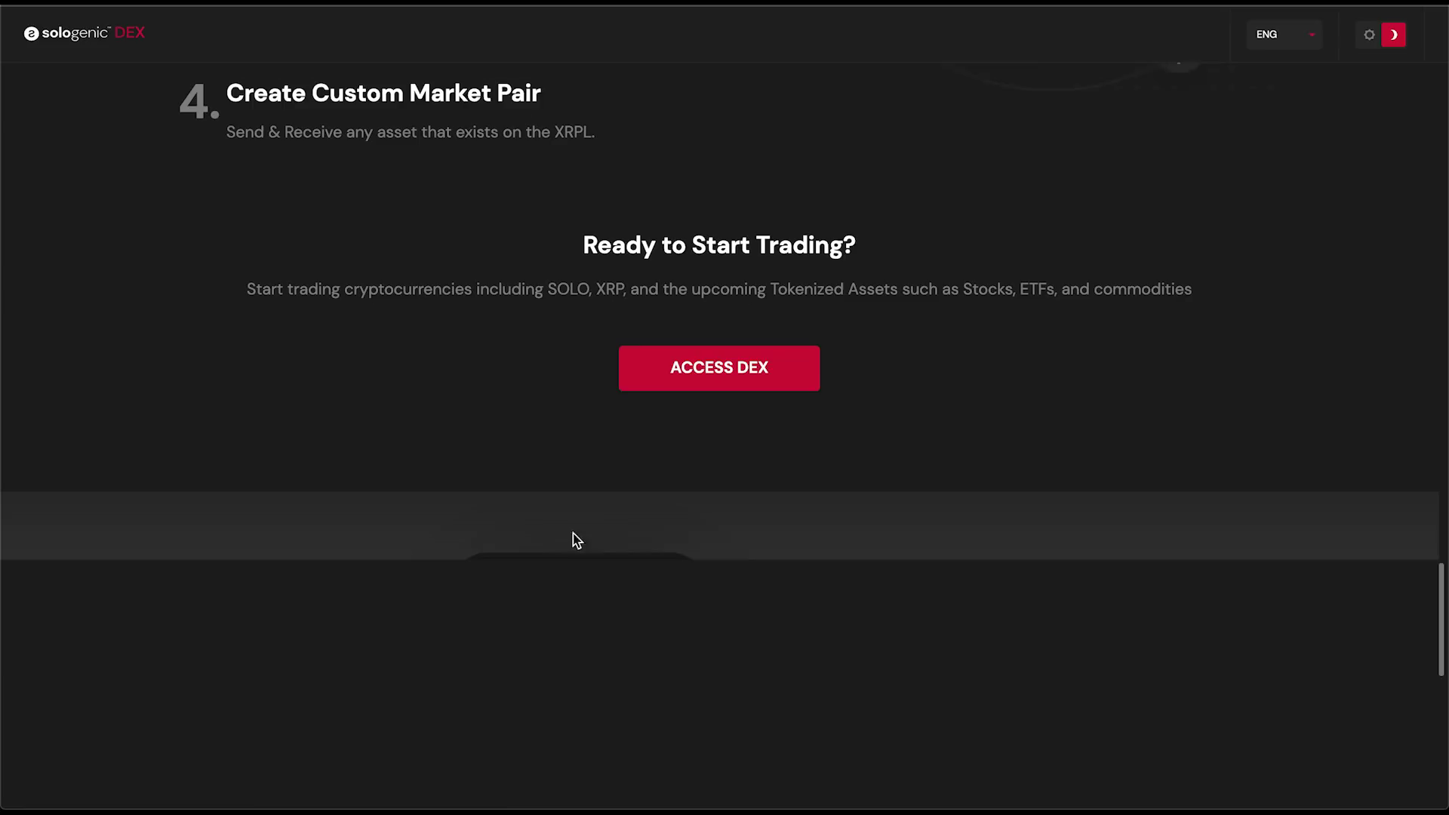
- Examine the SOLO Wallet download section with its app store options and the page footer
scroll(906, 393, "down", 2)
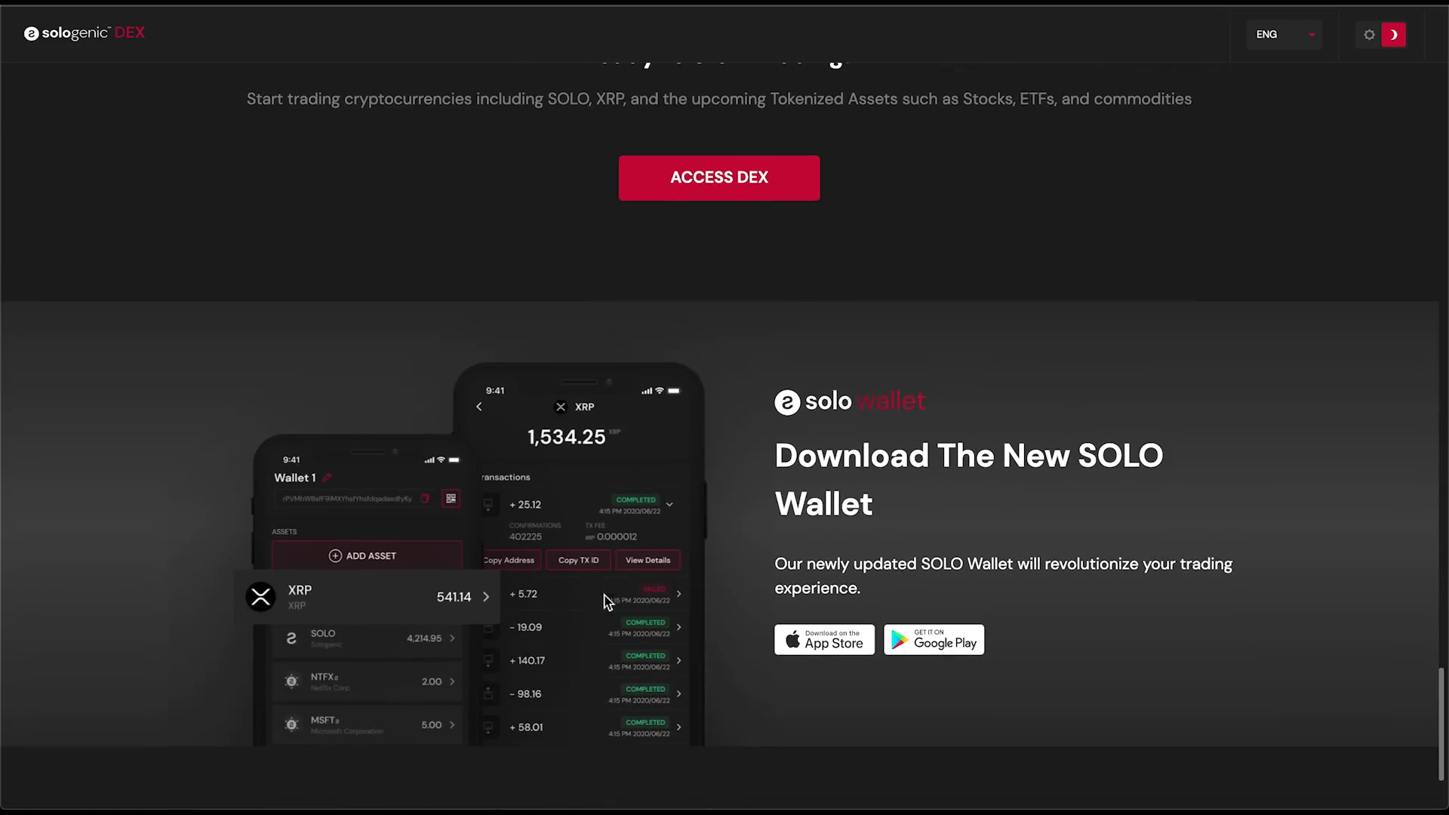
scroll(680, 483, "down", 1)
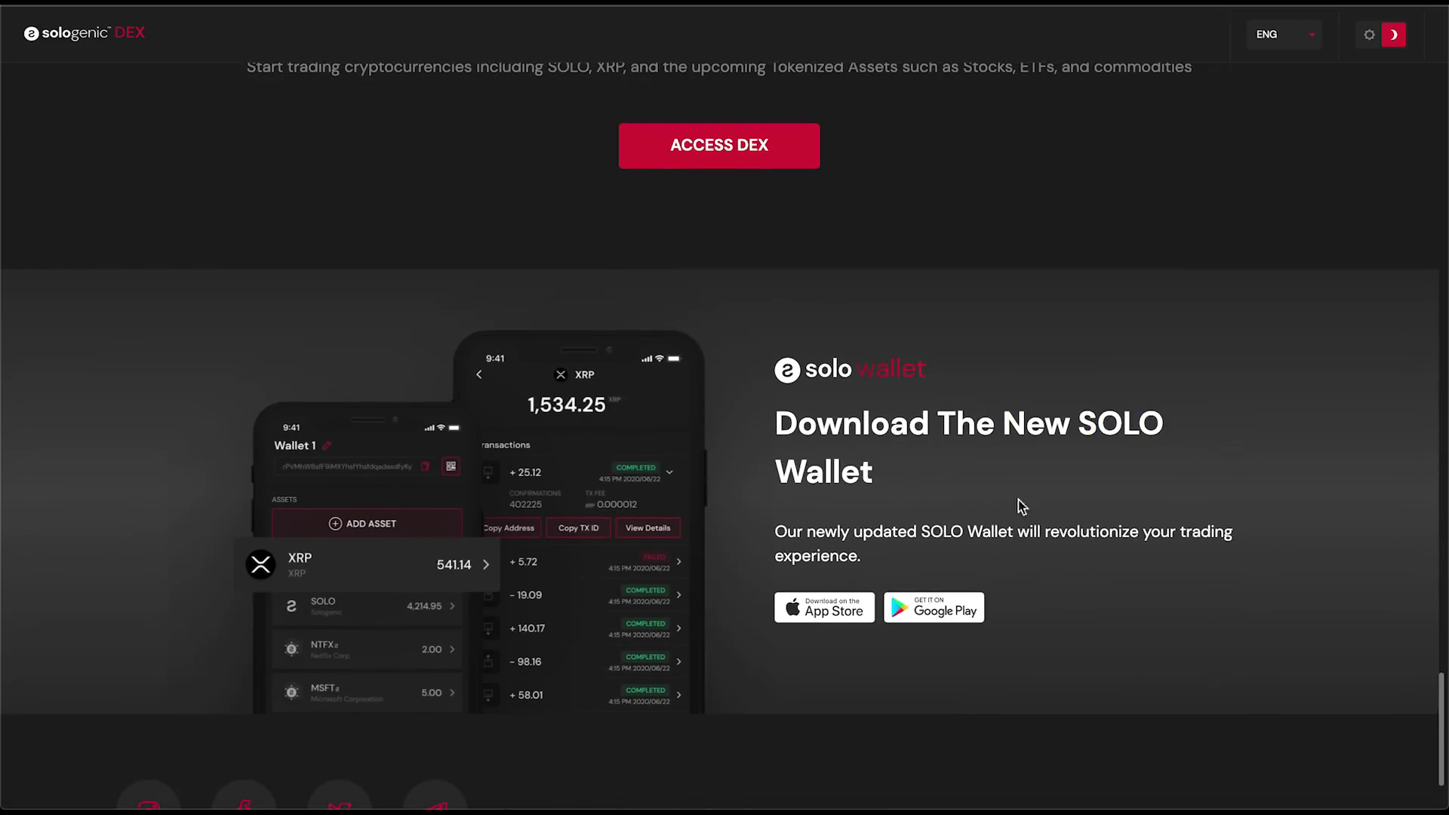
scroll(981, 504, "down", 1)
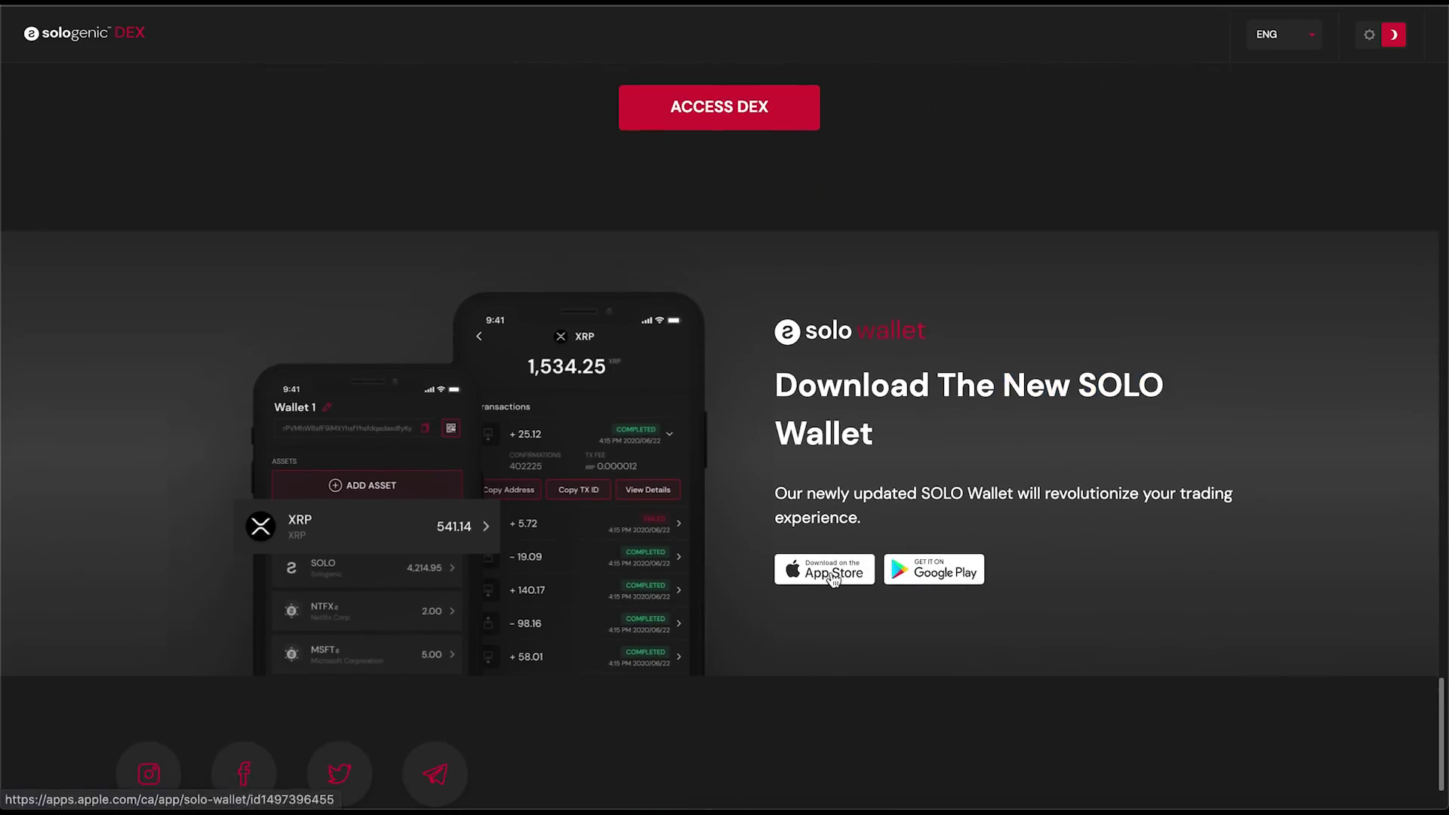
scroll(1083, 592, "down", 3)
scroll(785, 442, "up", 2)
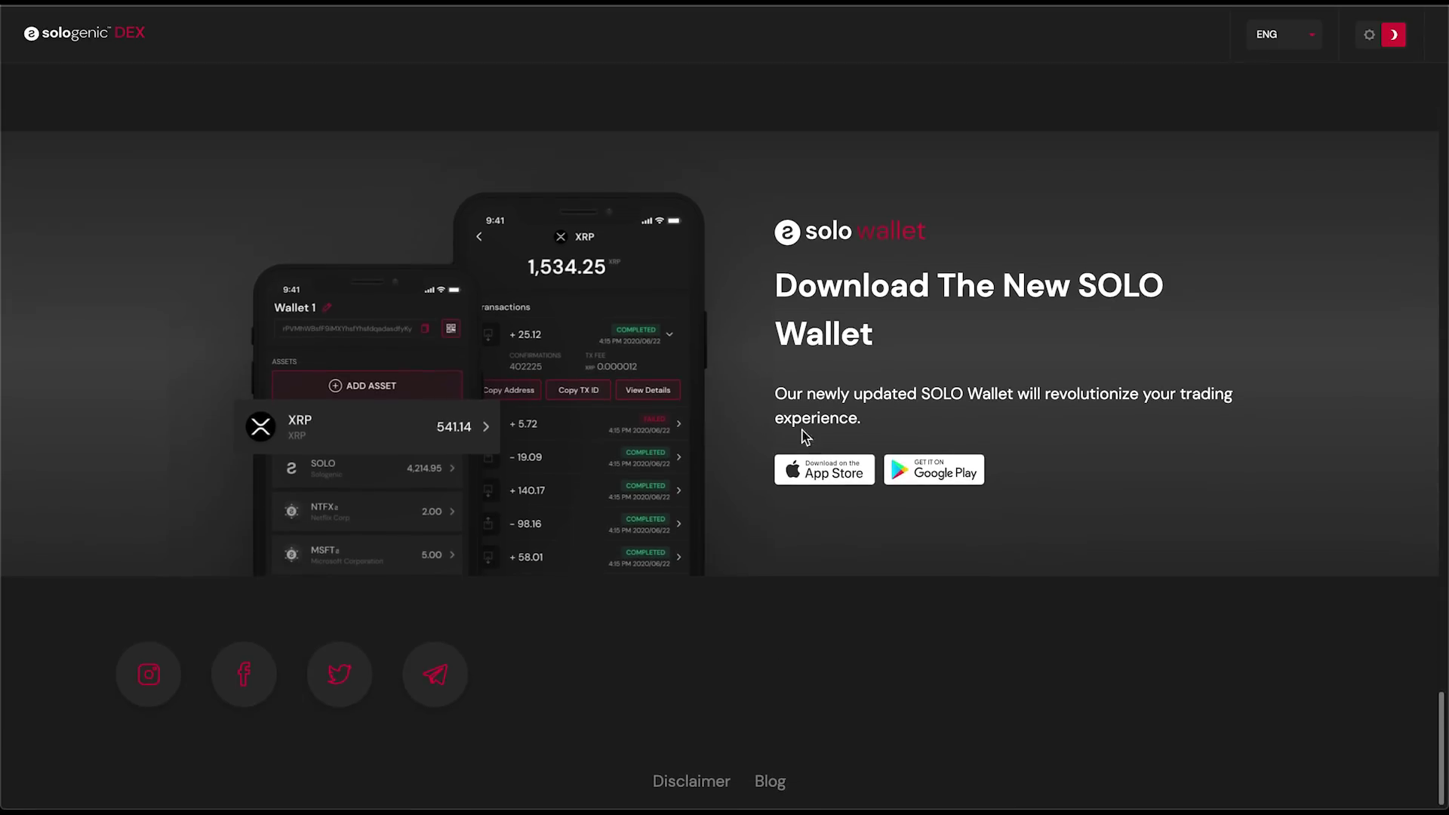
scroll(859, 429, "up", 1)
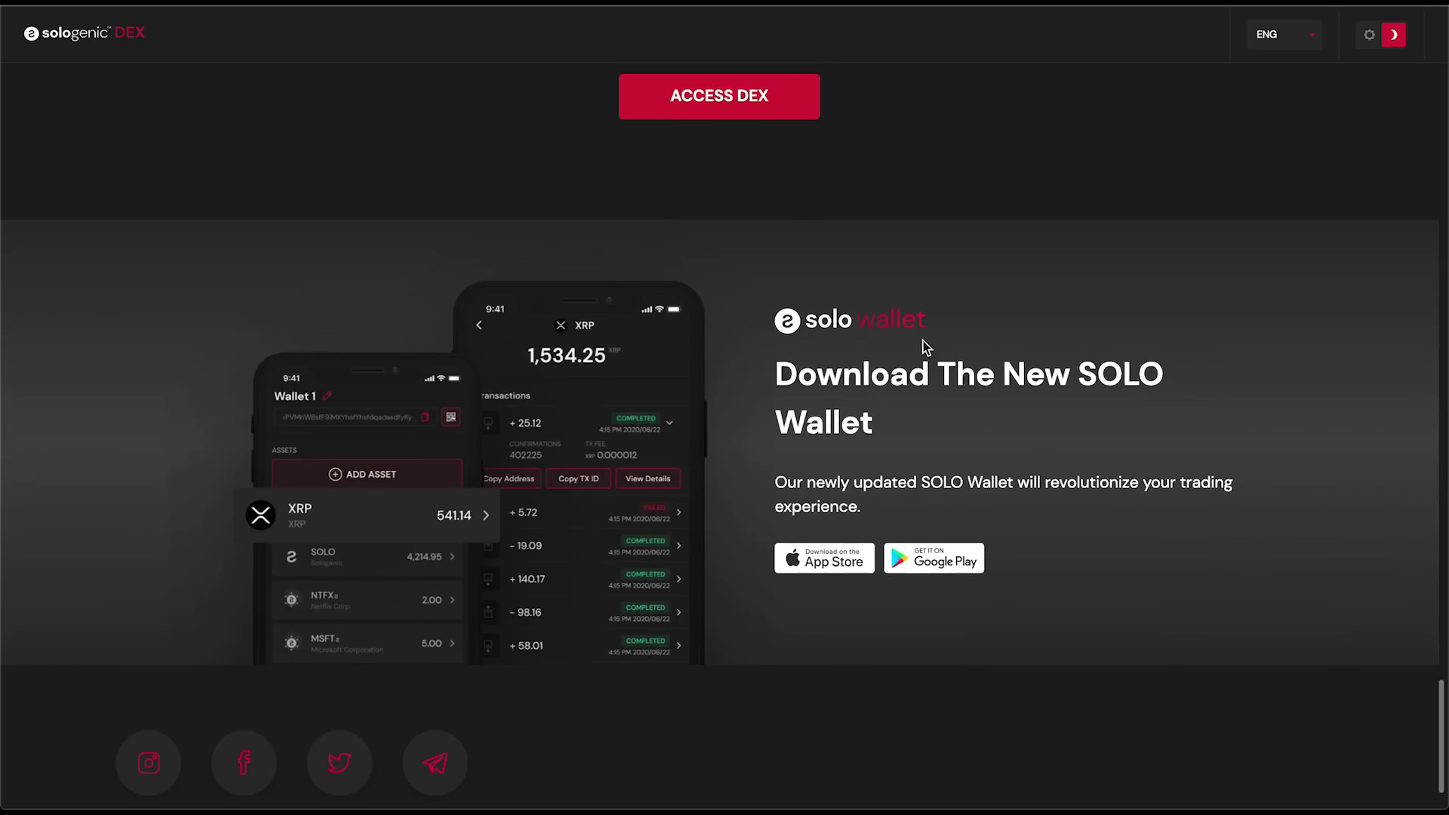
scroll(924, 346, "up", 3)
scroll(789, 457, "down", 5)
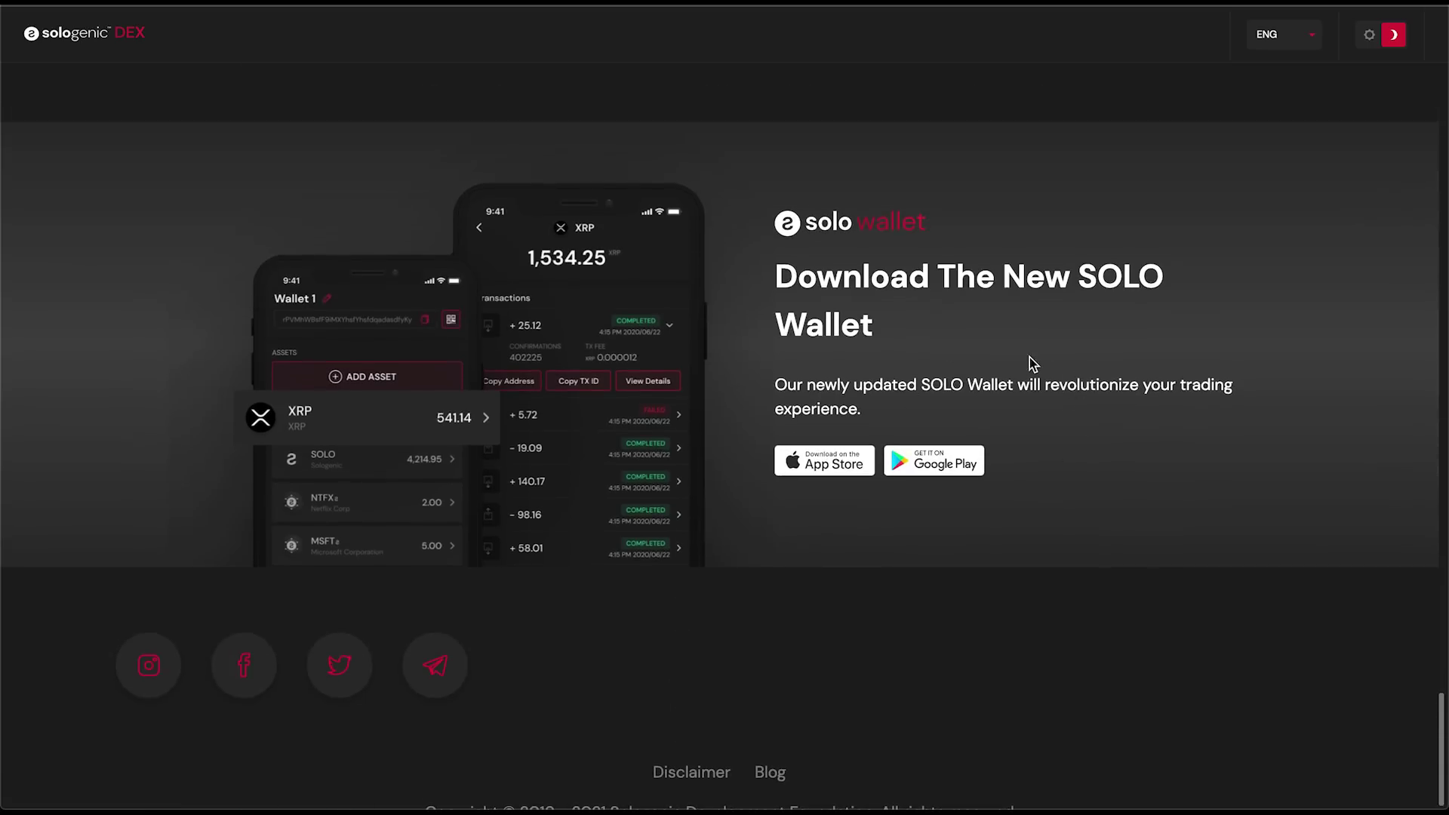
- Access the DEX trading terminal and view the wallet connection methods, closing the dialog without connecting a wallet
scroll(894, 315, "up", 1)
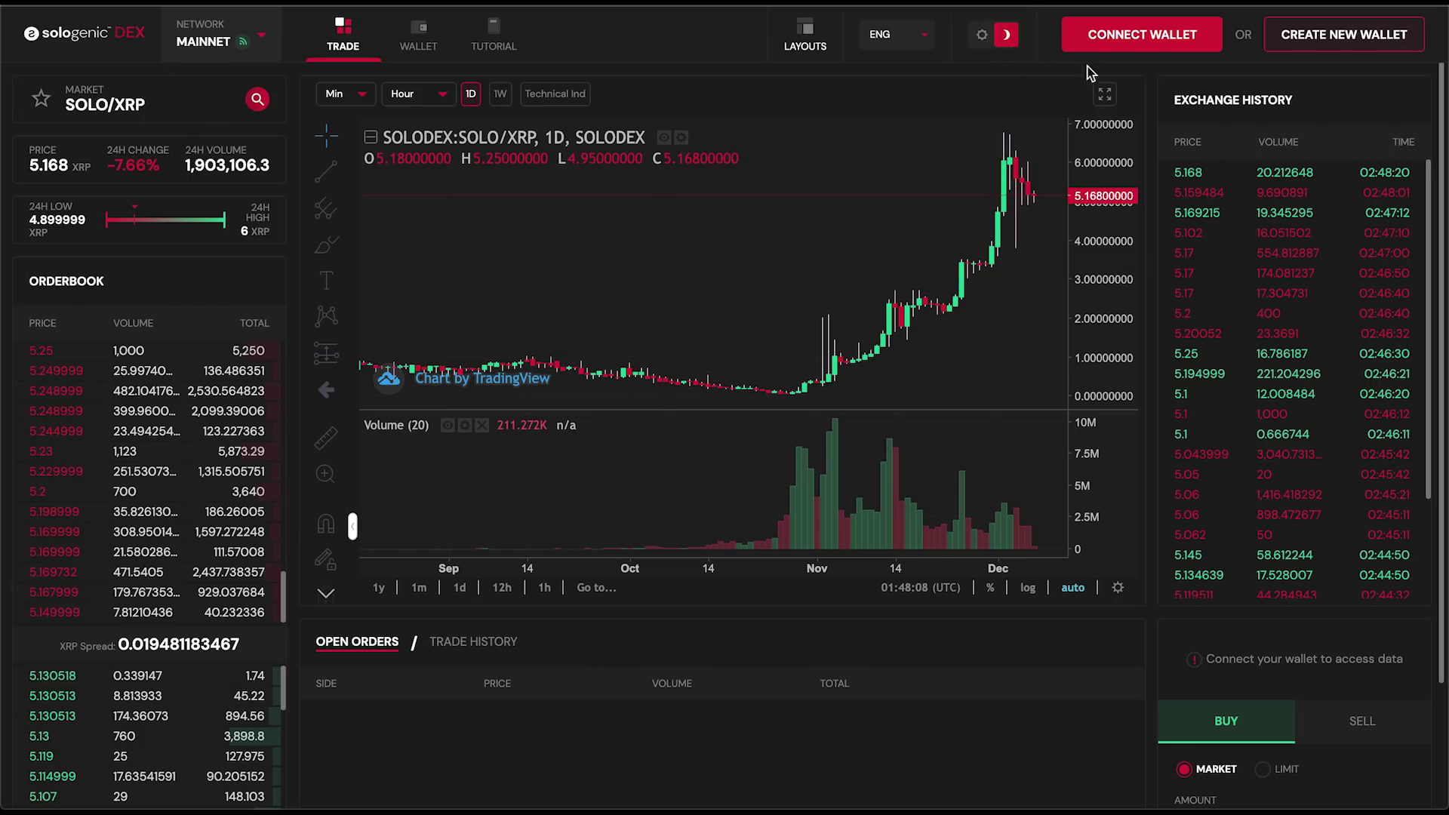
left_click(1110, 36)
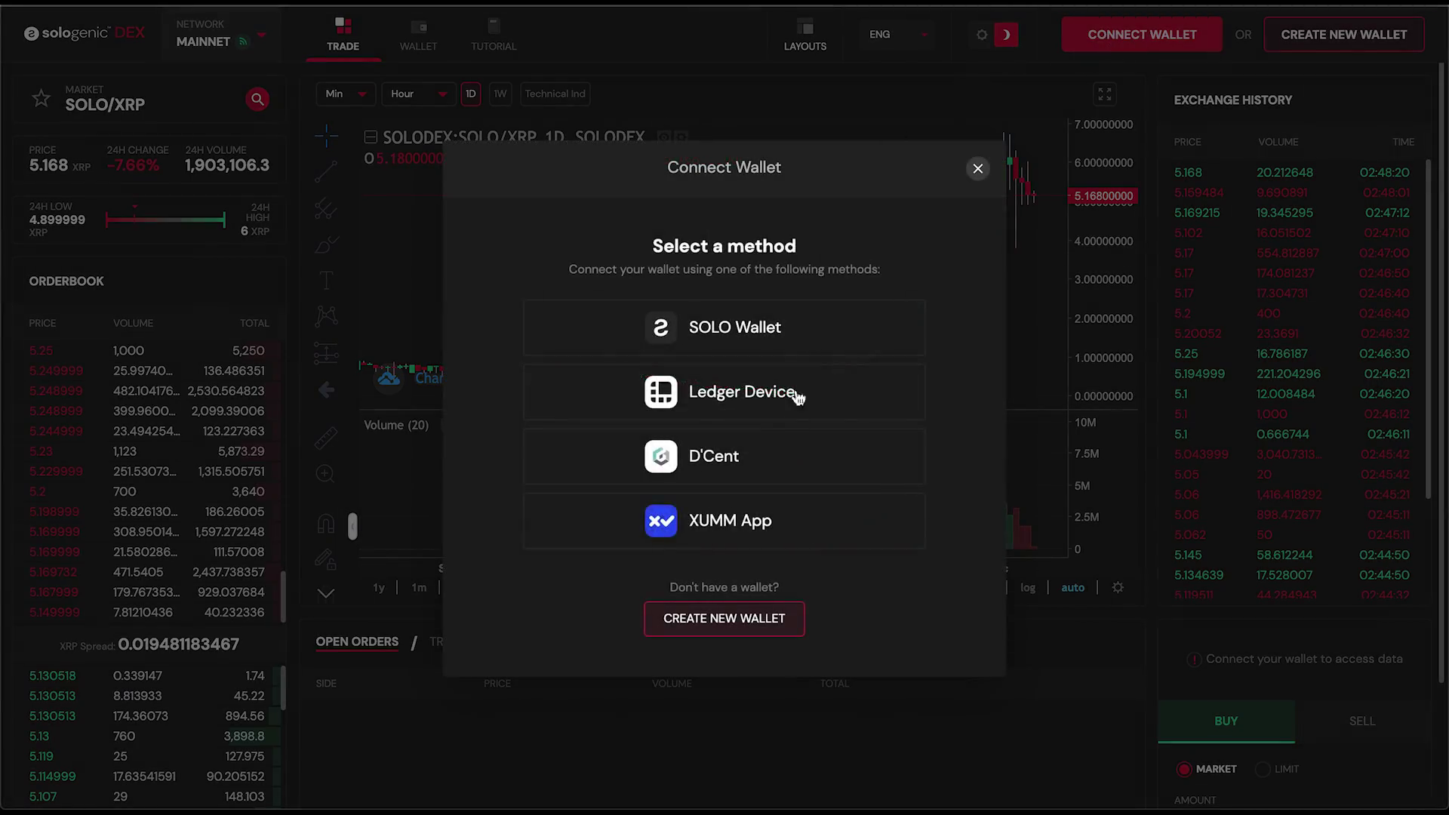
left_click(768, 330)
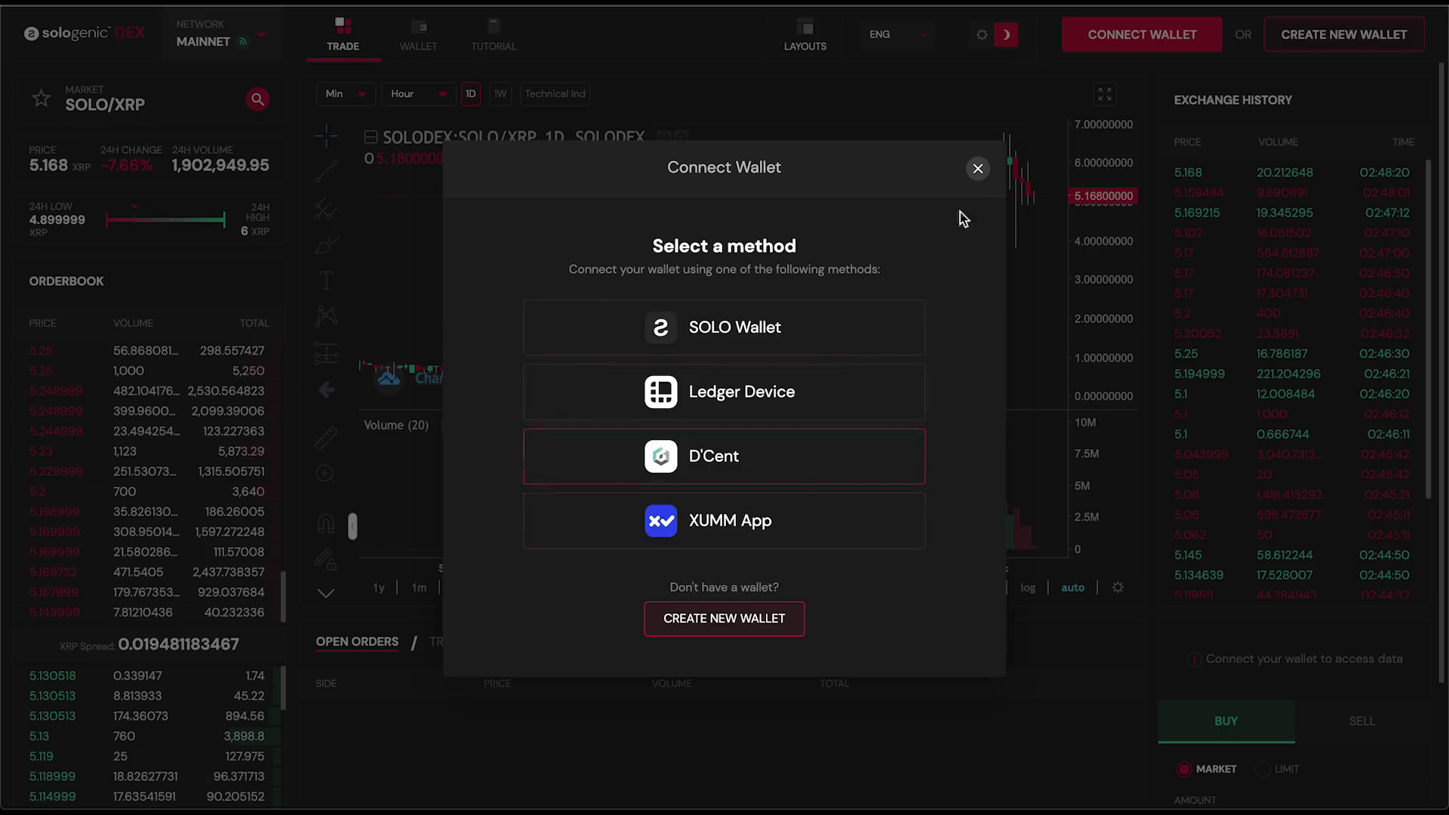
left_click(979, 173)
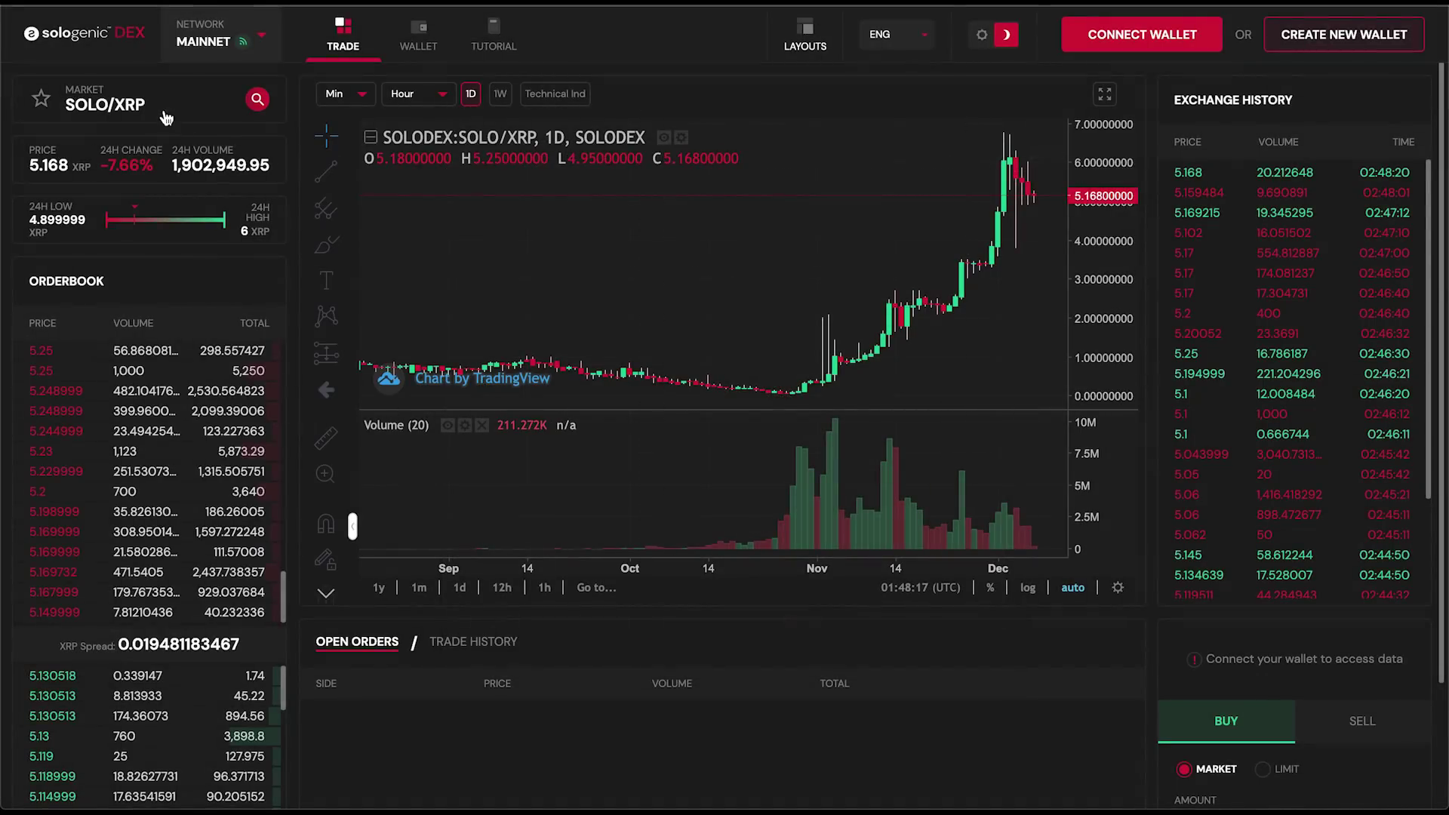
- Browse the available market pairs from the SOLO/XRP market selector and close it without switching pairs
left_click(215, 108)
scroll(151, 588, "down", 5)
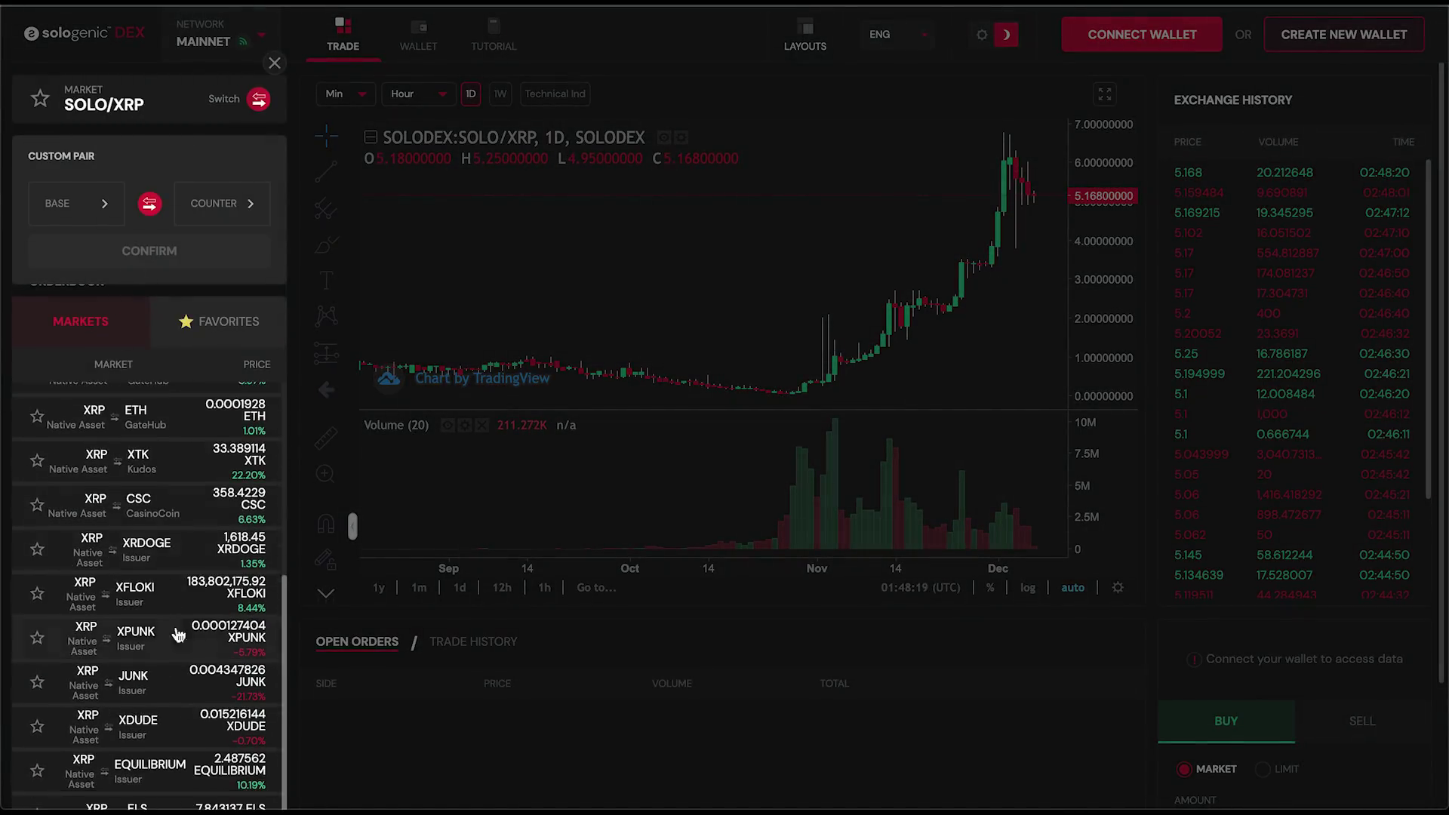
scroll(151, 640, "down", 2)
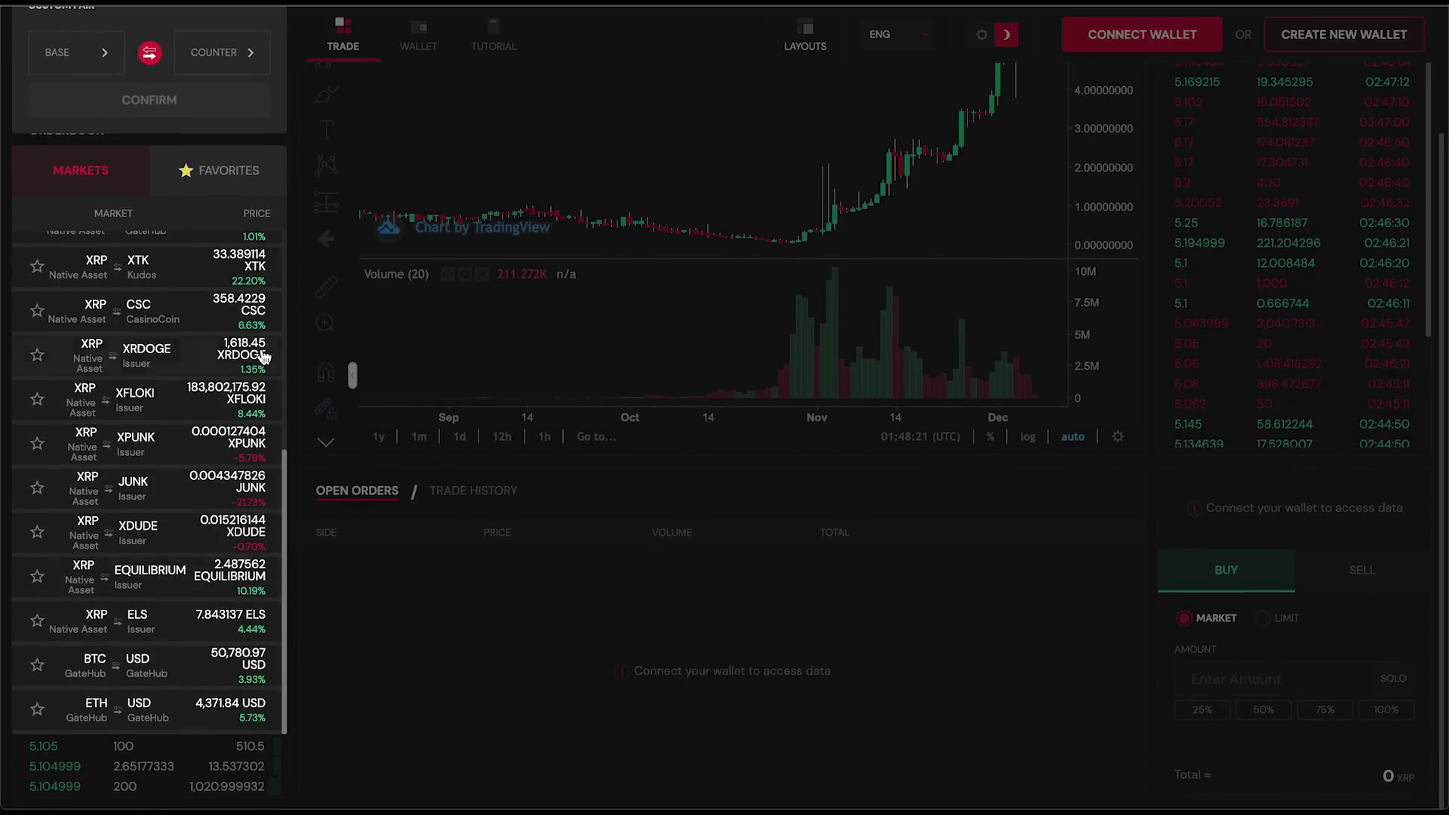
scroll(264, 358, "up", 5)
left_click(365, 188)
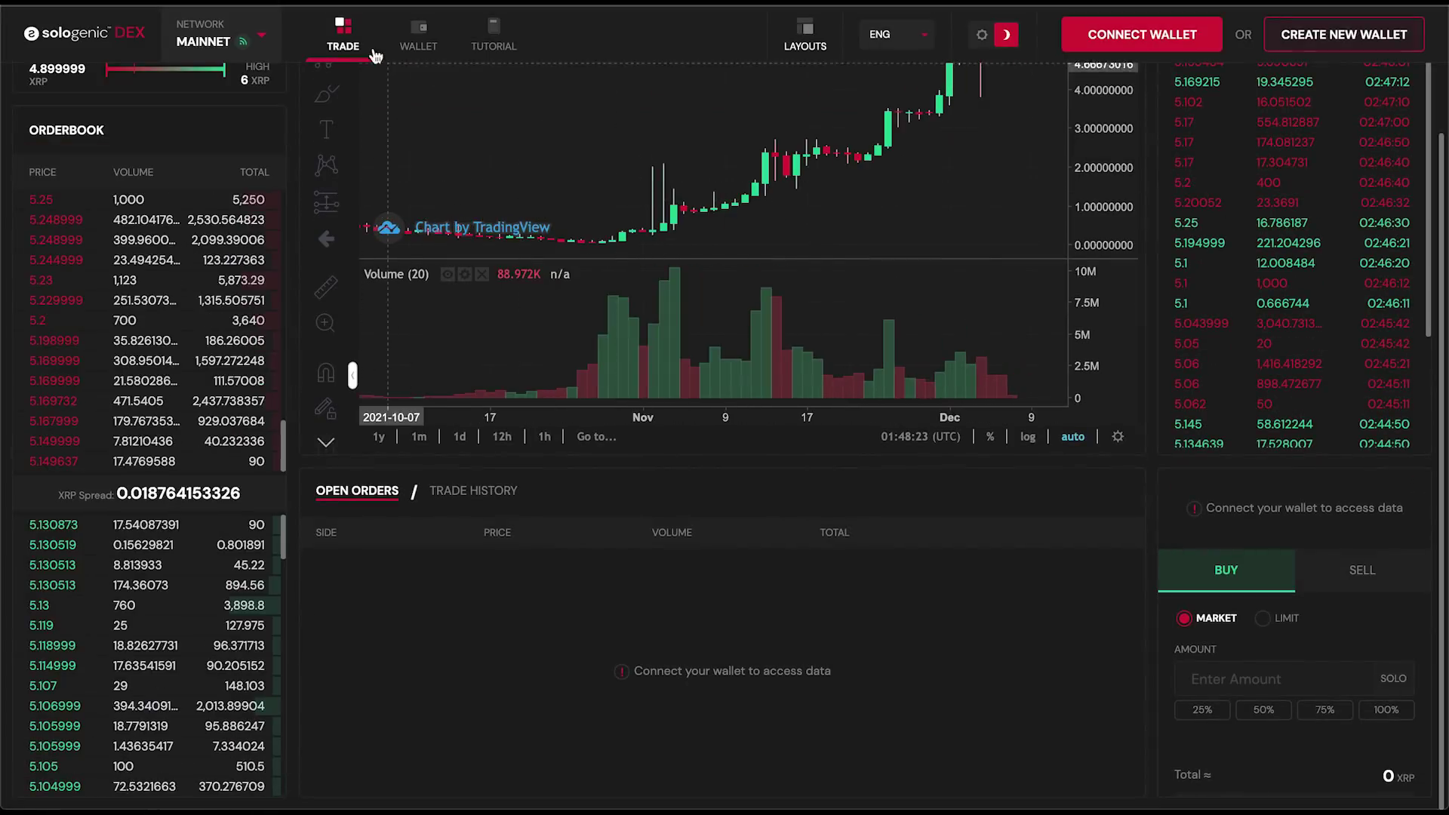
- Switch the trading terminal to the Custom layout
left_click(801, 37)
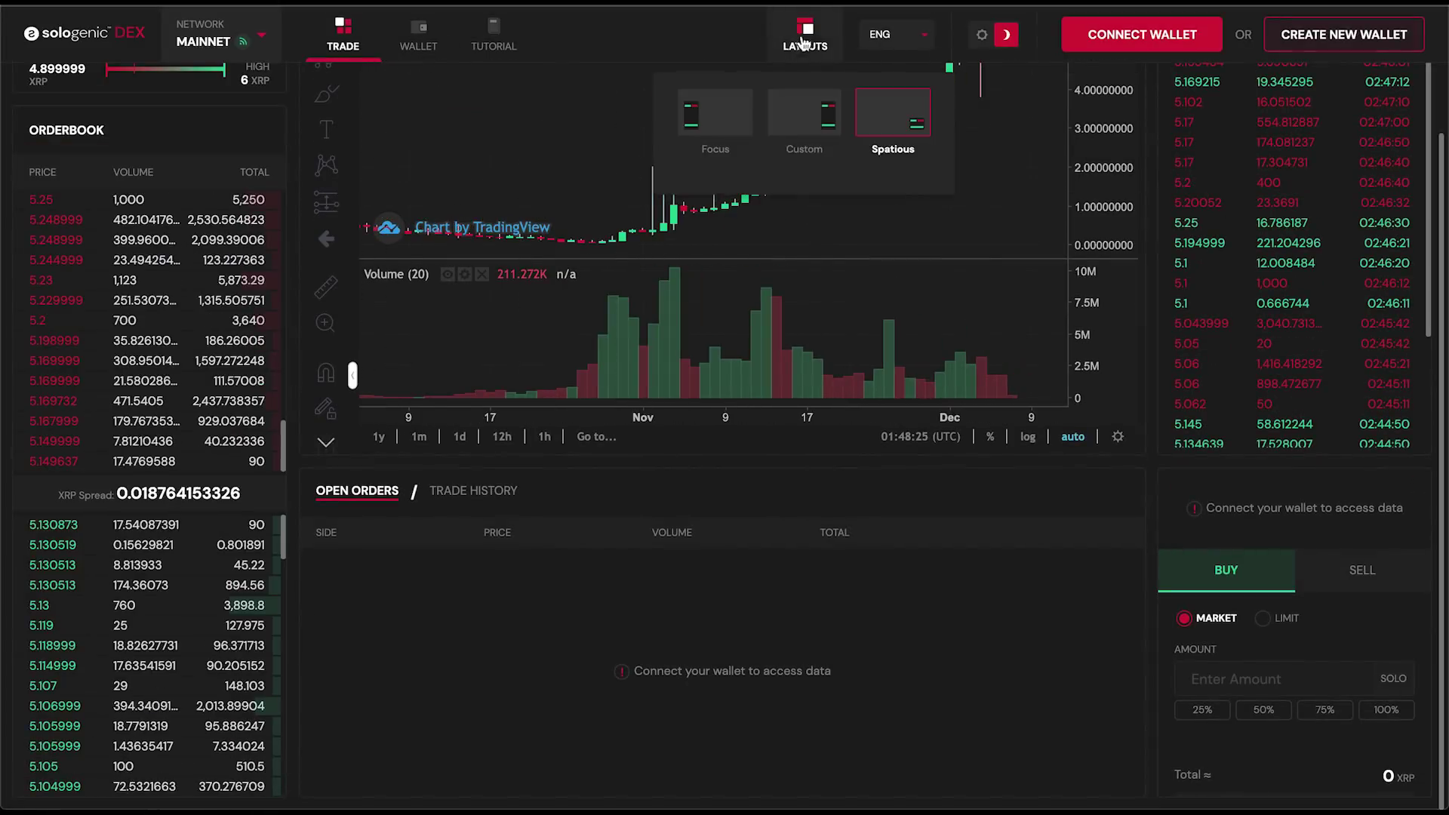
left_click(778, 130)
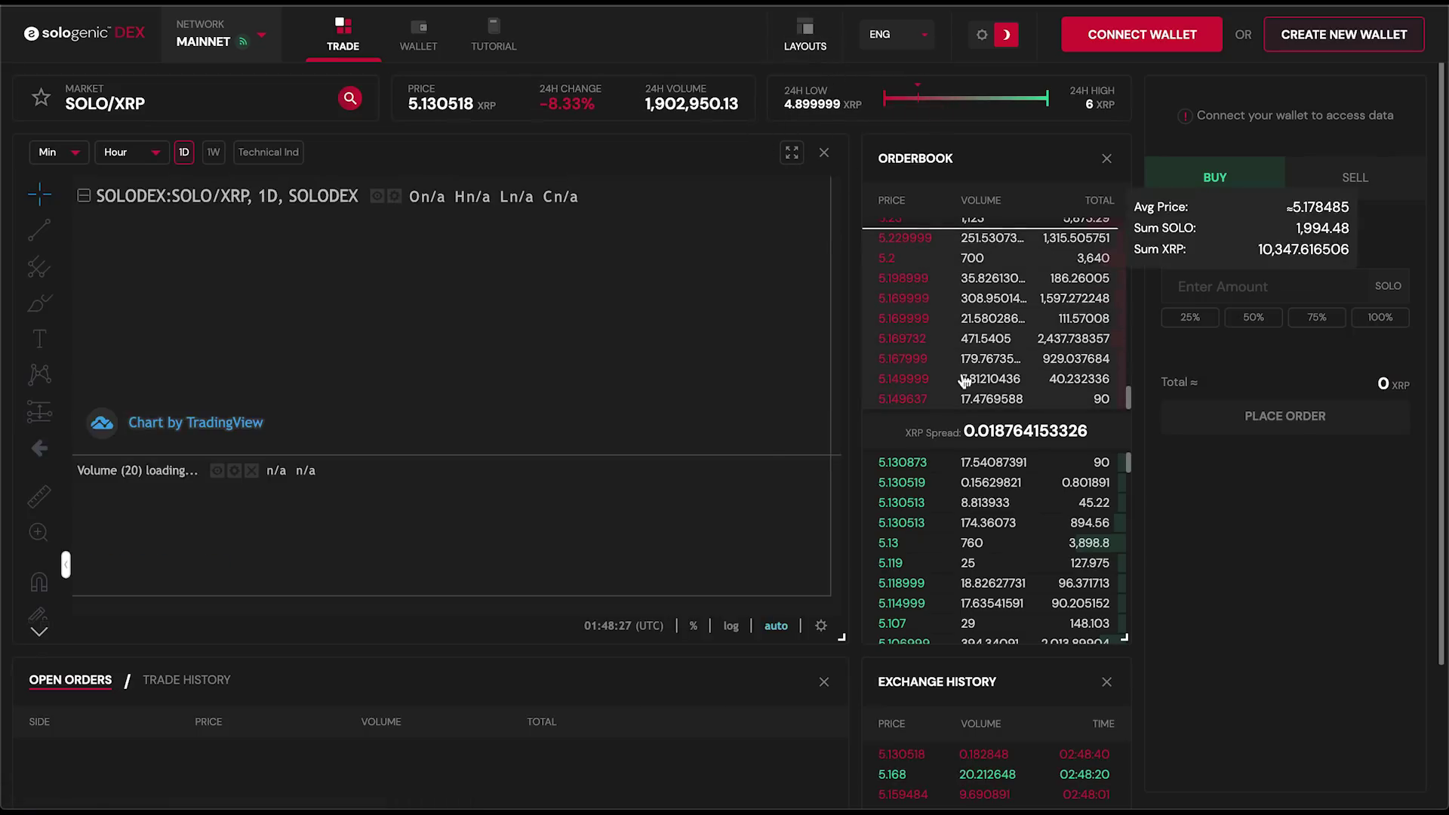
scroll(738, 570, "up", 2)
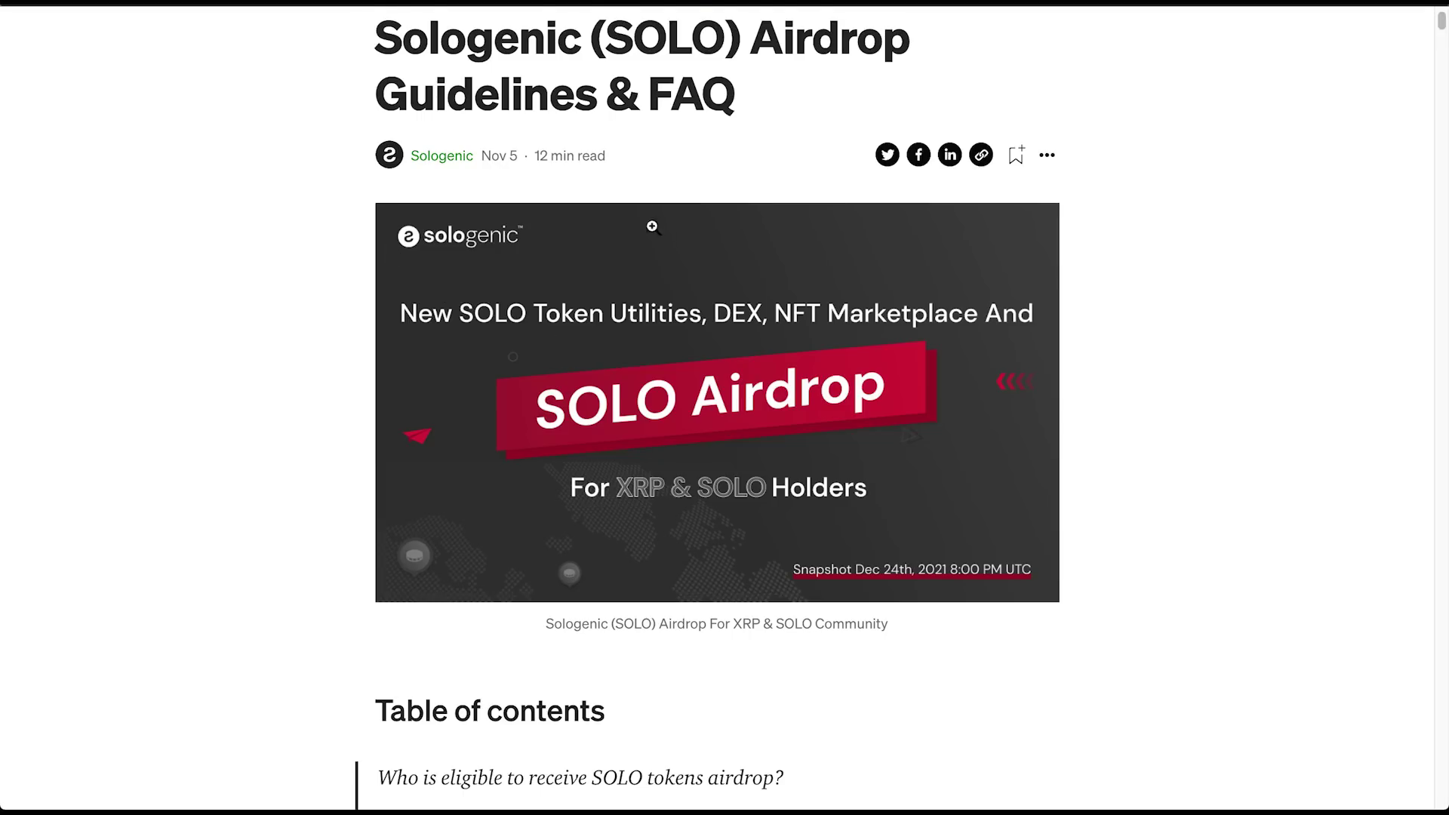
- Look over the title, banner and table of contents of the Sologenic (SOLO) Airdrop Guidelines & FAQ article
scroll(501, 183, "up", 3)
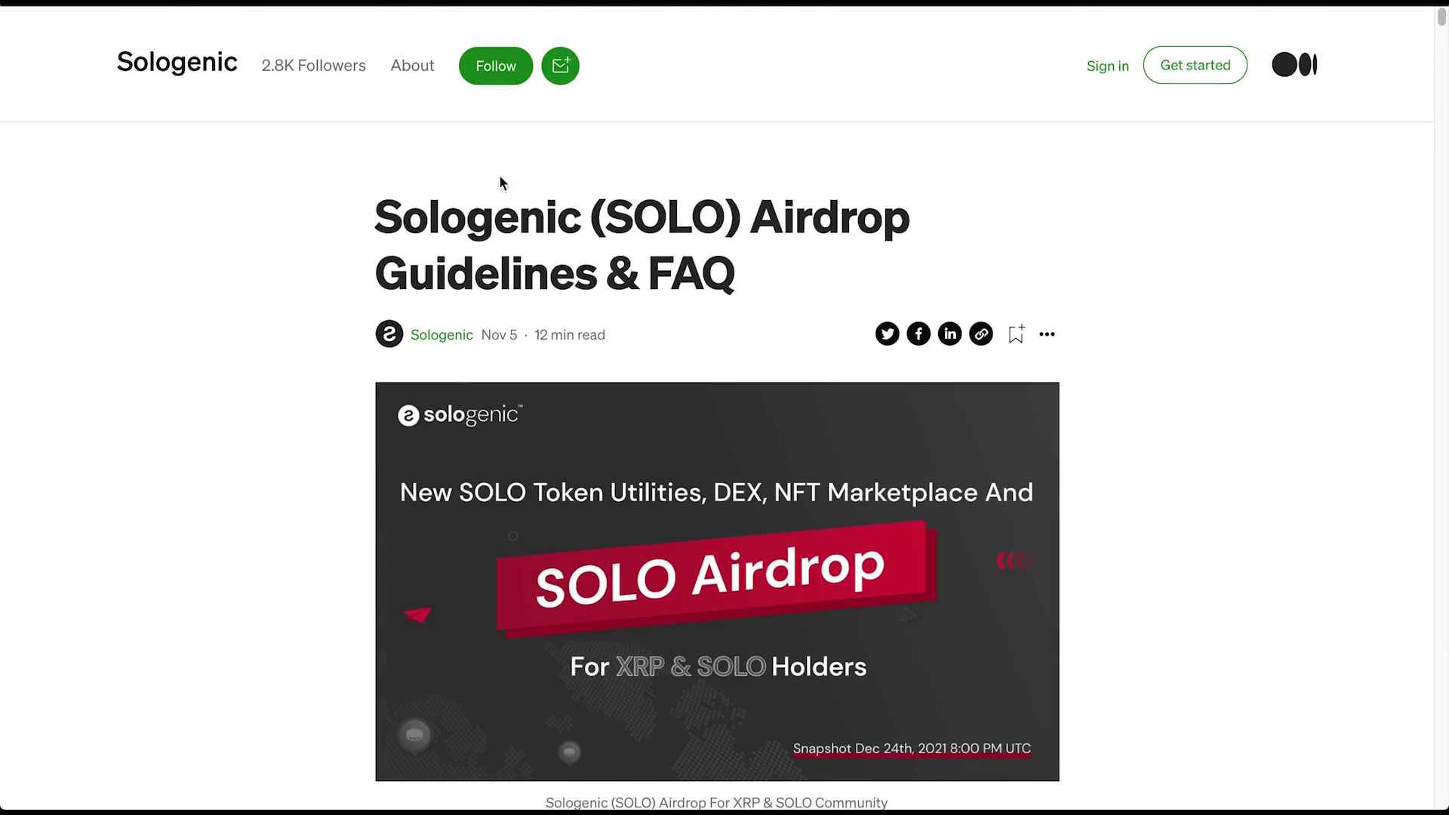
left_click_drag(418, 205, 776, 269)
left_click(686, 288)
scroll(683, 433, "down", 6)
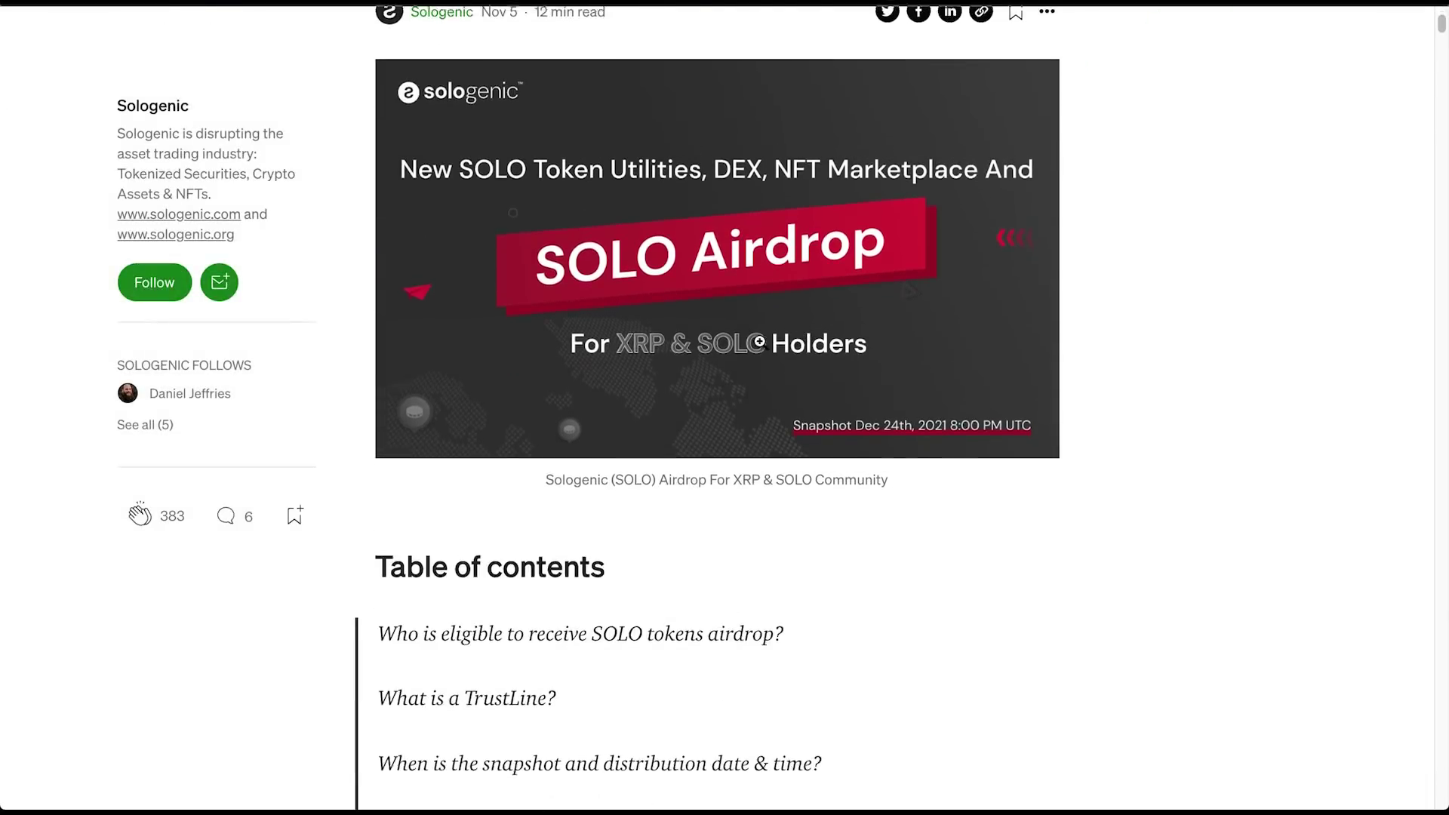
scroll(683, 433, "down", 20)
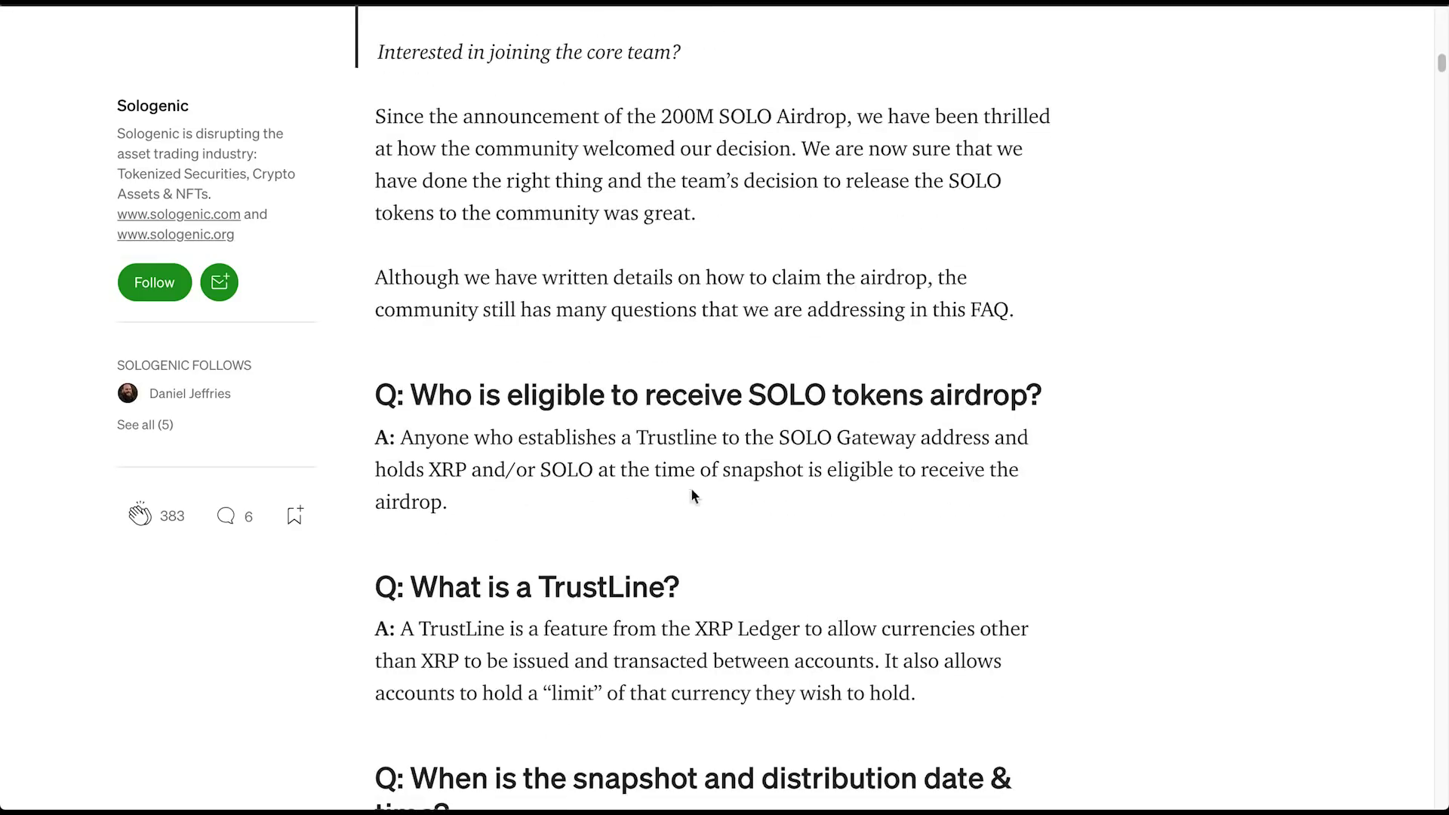
- Read the FAQ entry on who is eligible for the SOLO airdrop, highlighting its answer while reading
left_click_drag(535, 389, 1084, 380)
left_click(1080, 388)
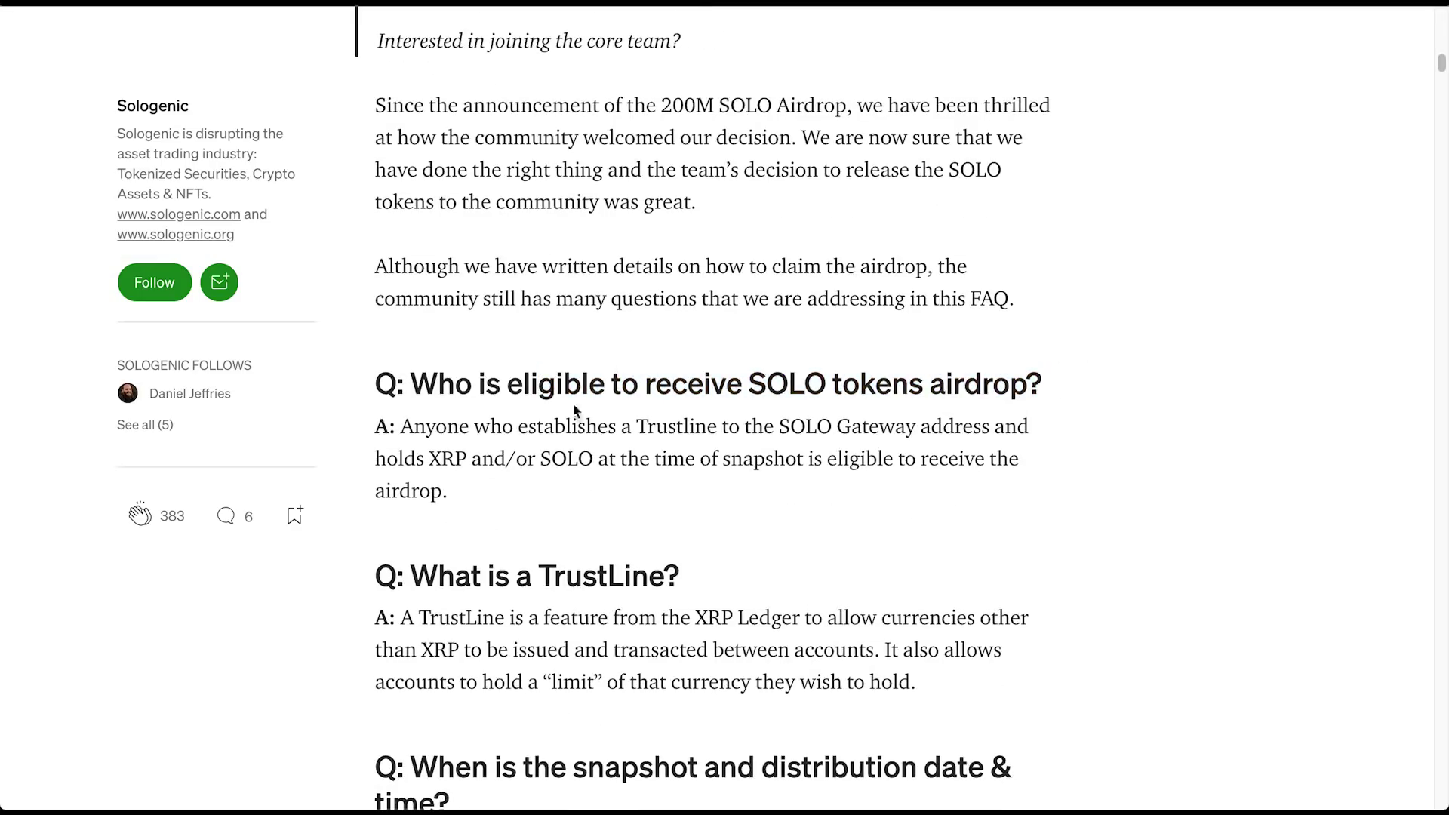
left_click_drag(403, 427, 476, 487)
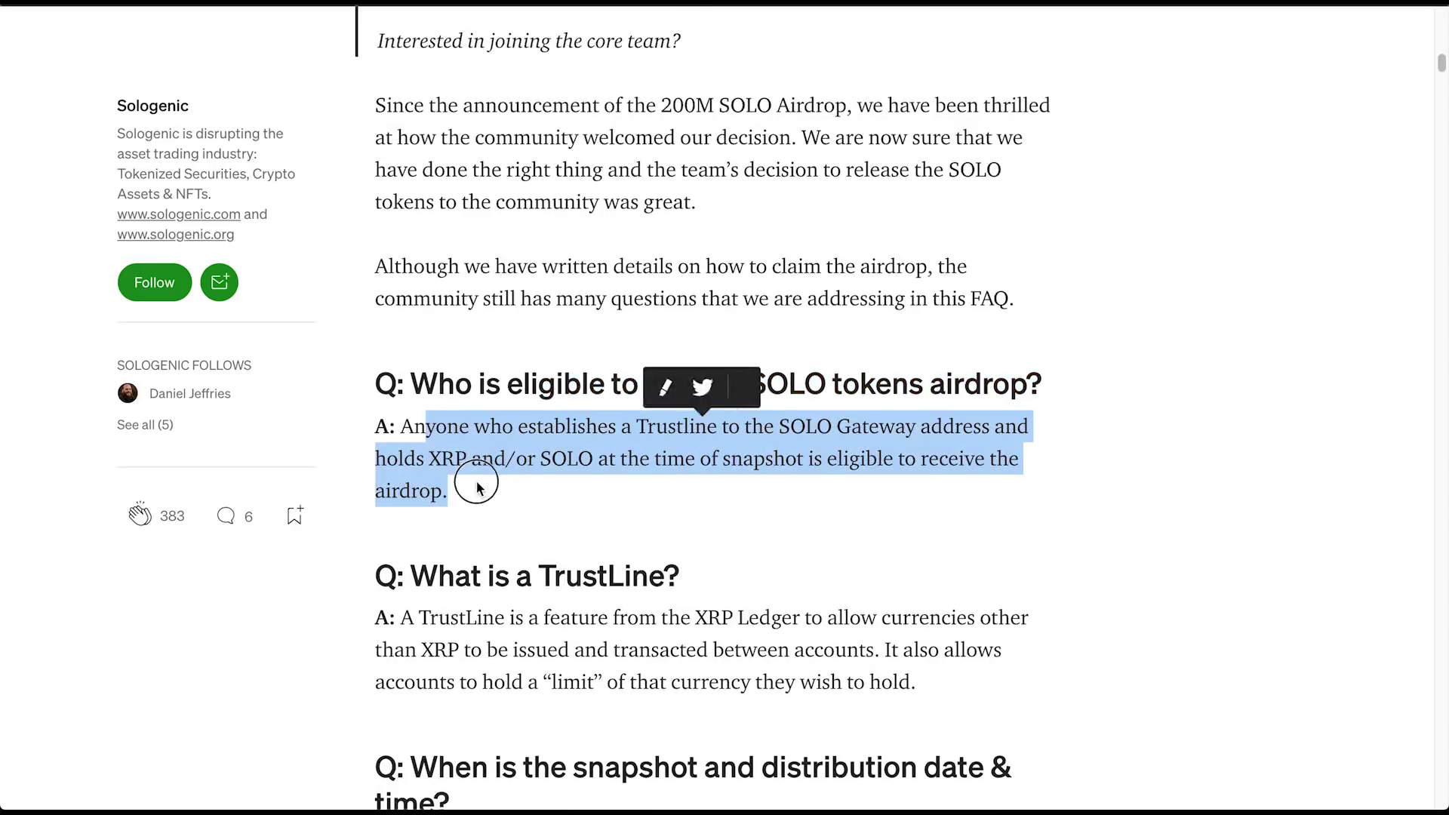
left_click(534, 490)
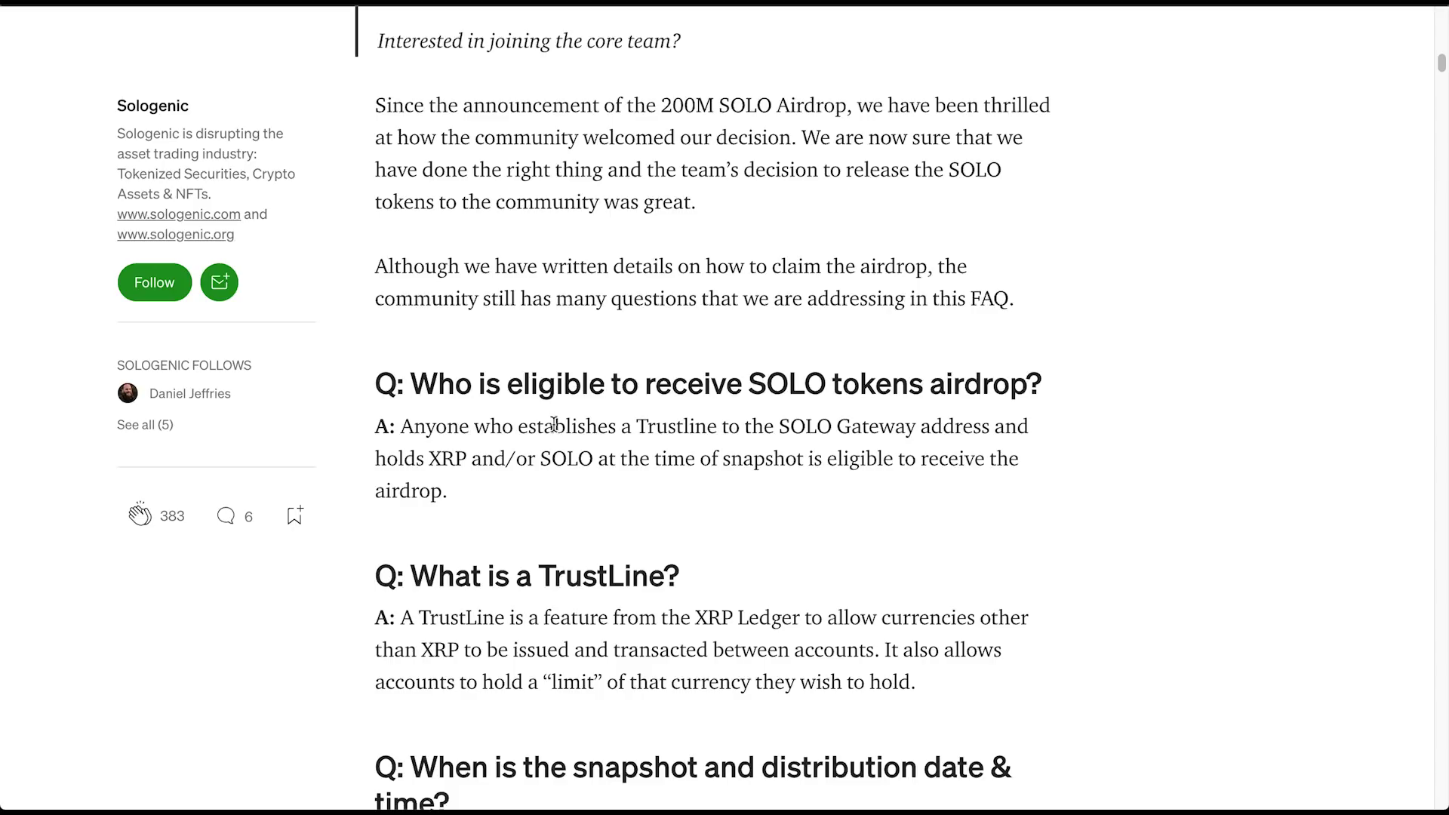
- Examine the FAQ answers on TrustLines, snapshot and distribution dates, SOLO supply and how airdrop amounts are calculated
scroll(552, 389, "down", 2)
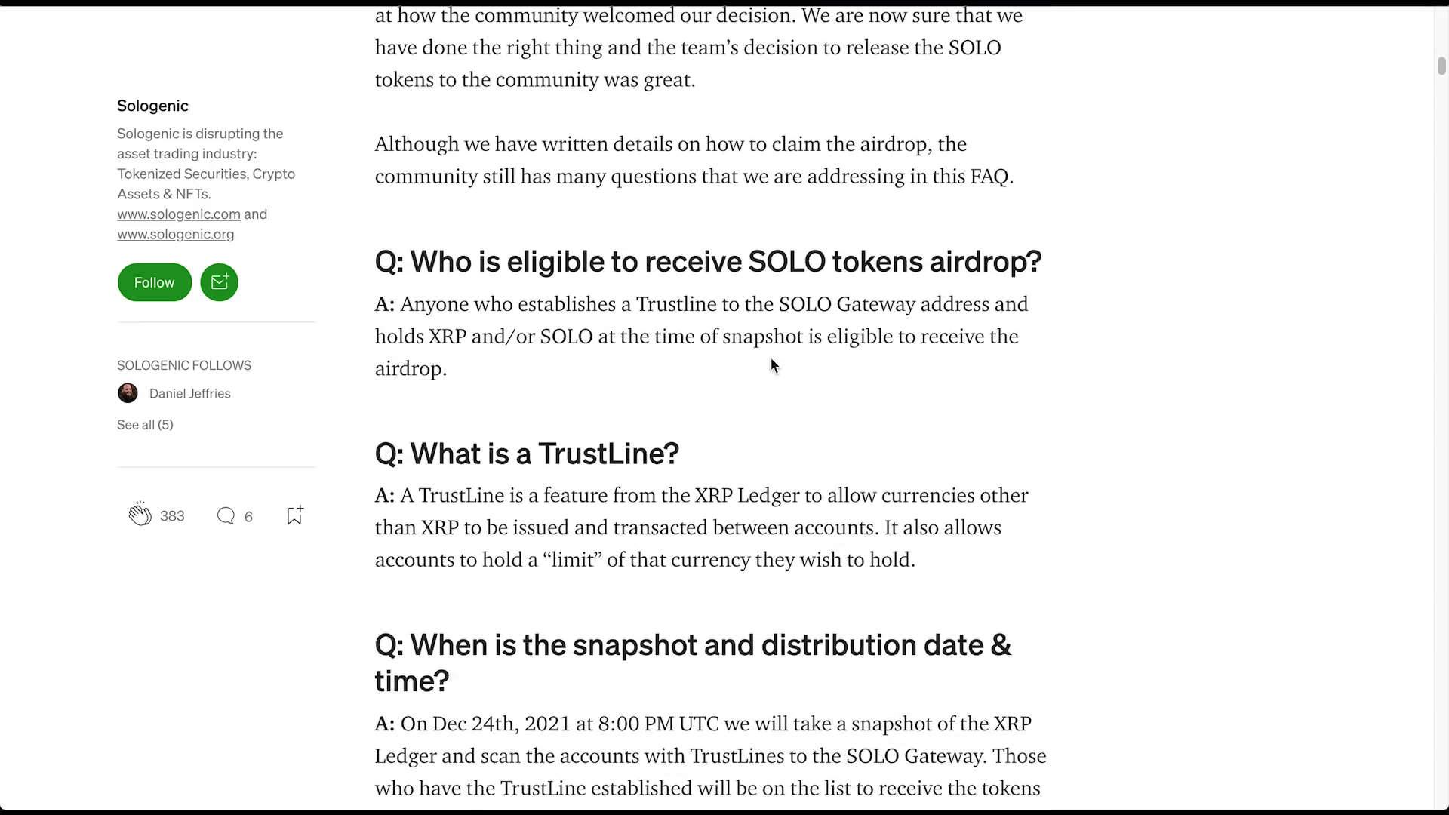
scroll(861, 378, "down", 6)
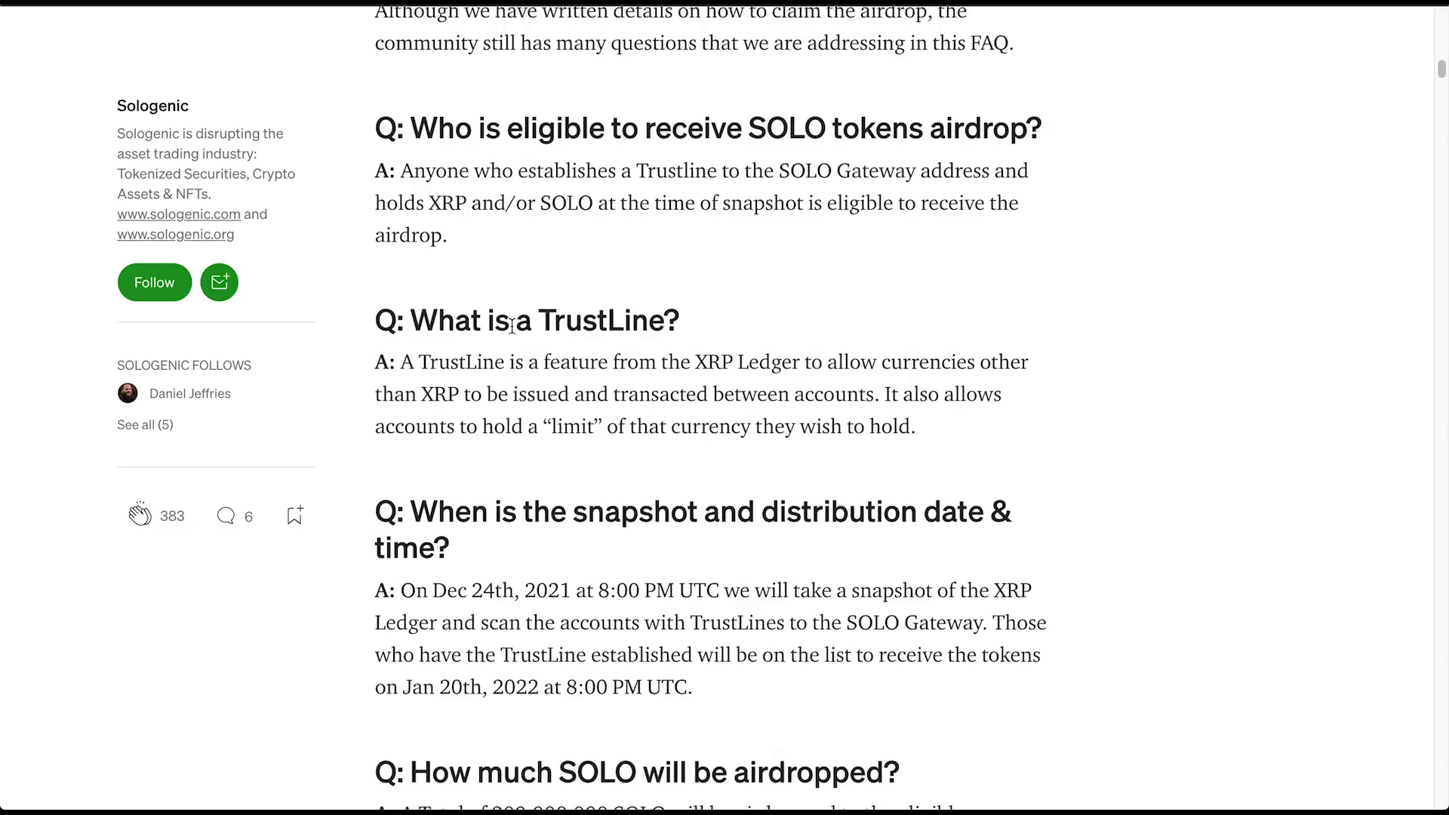
scroll(646, 539, "down", 12)
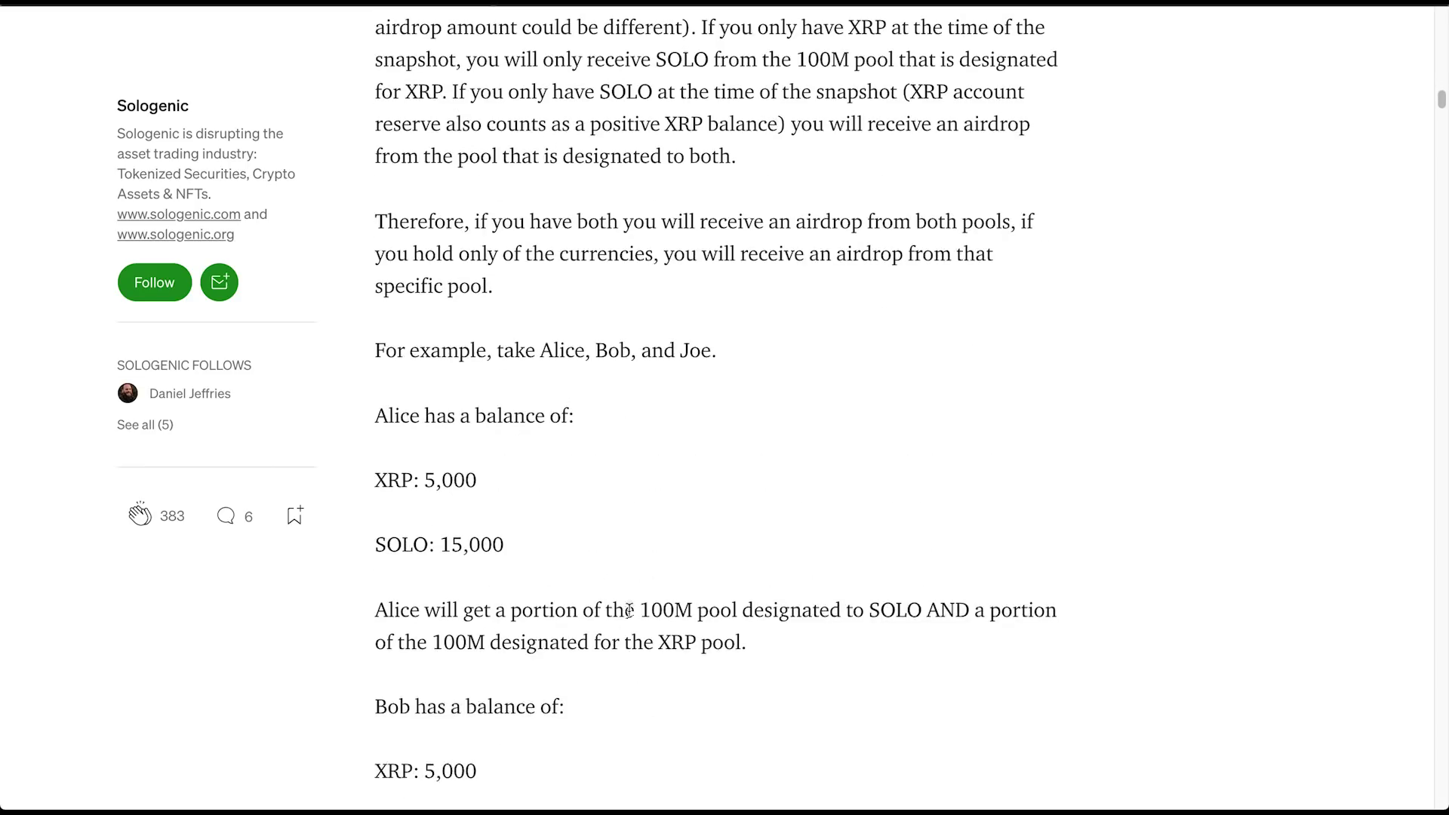
scroll(574, 432, "down", 14)
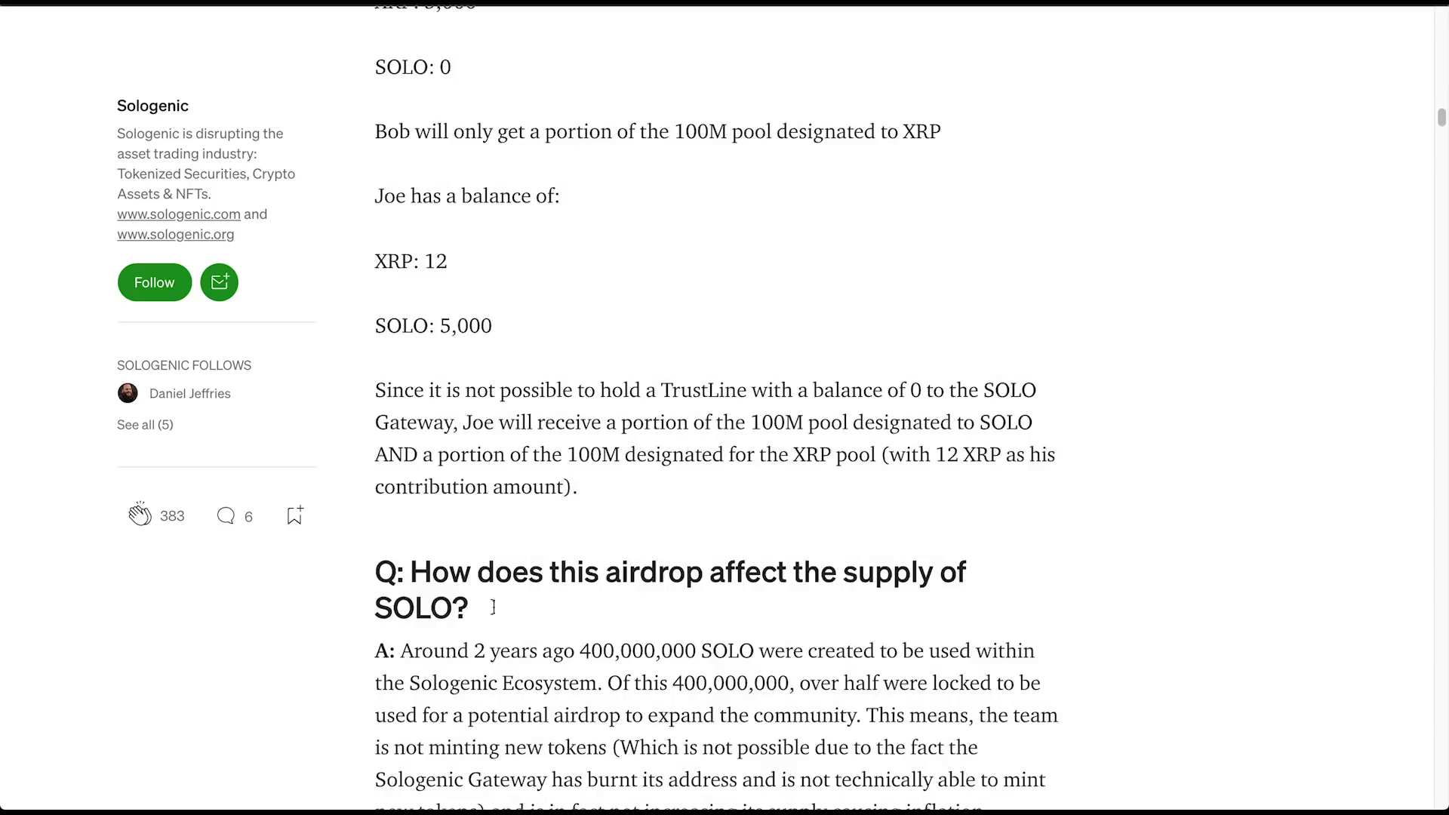
scroll(573, 480, "down", 5)
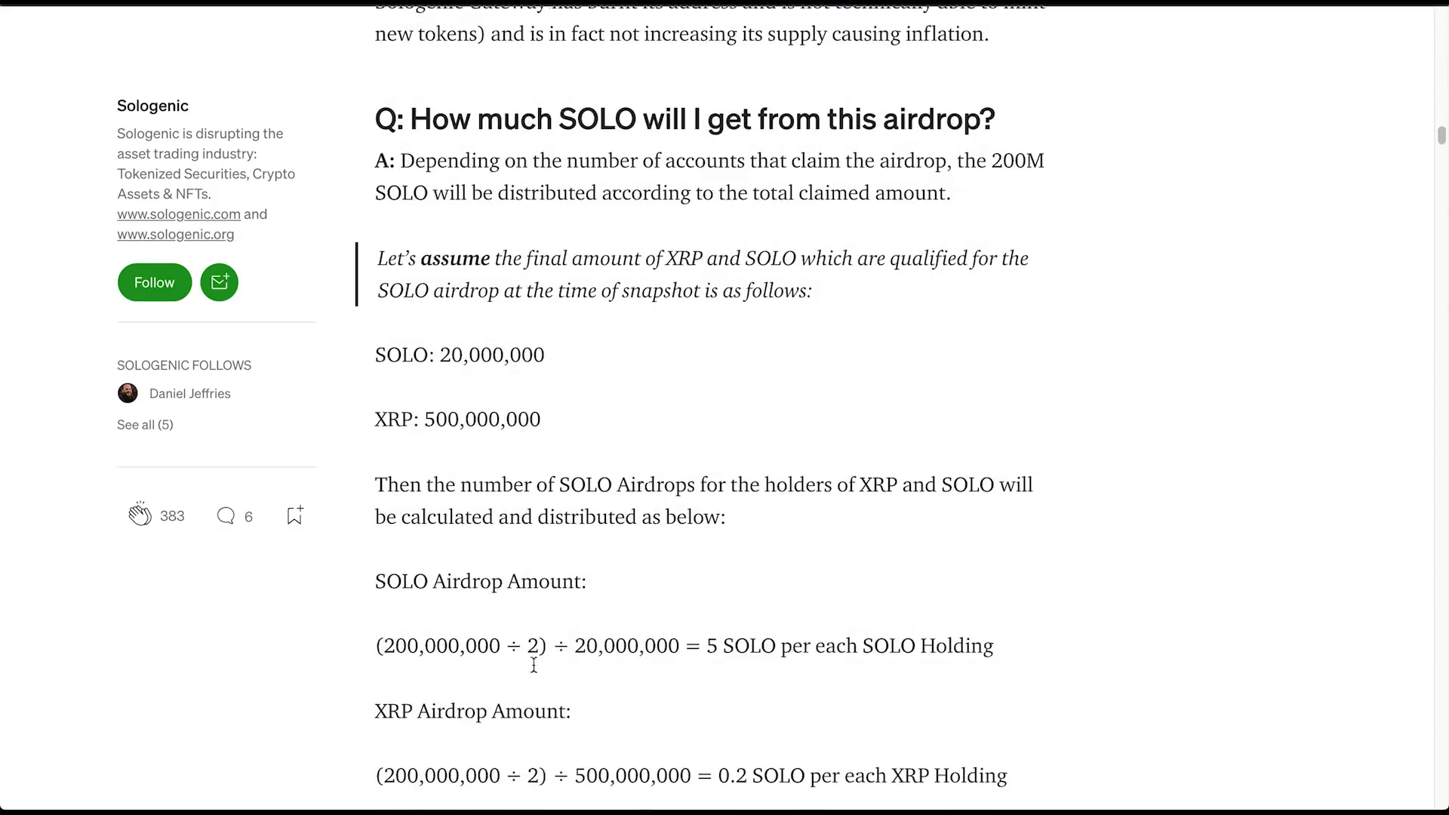
scroll(554, 537, "up", 1)
scroll(573, 528, "up", 5)
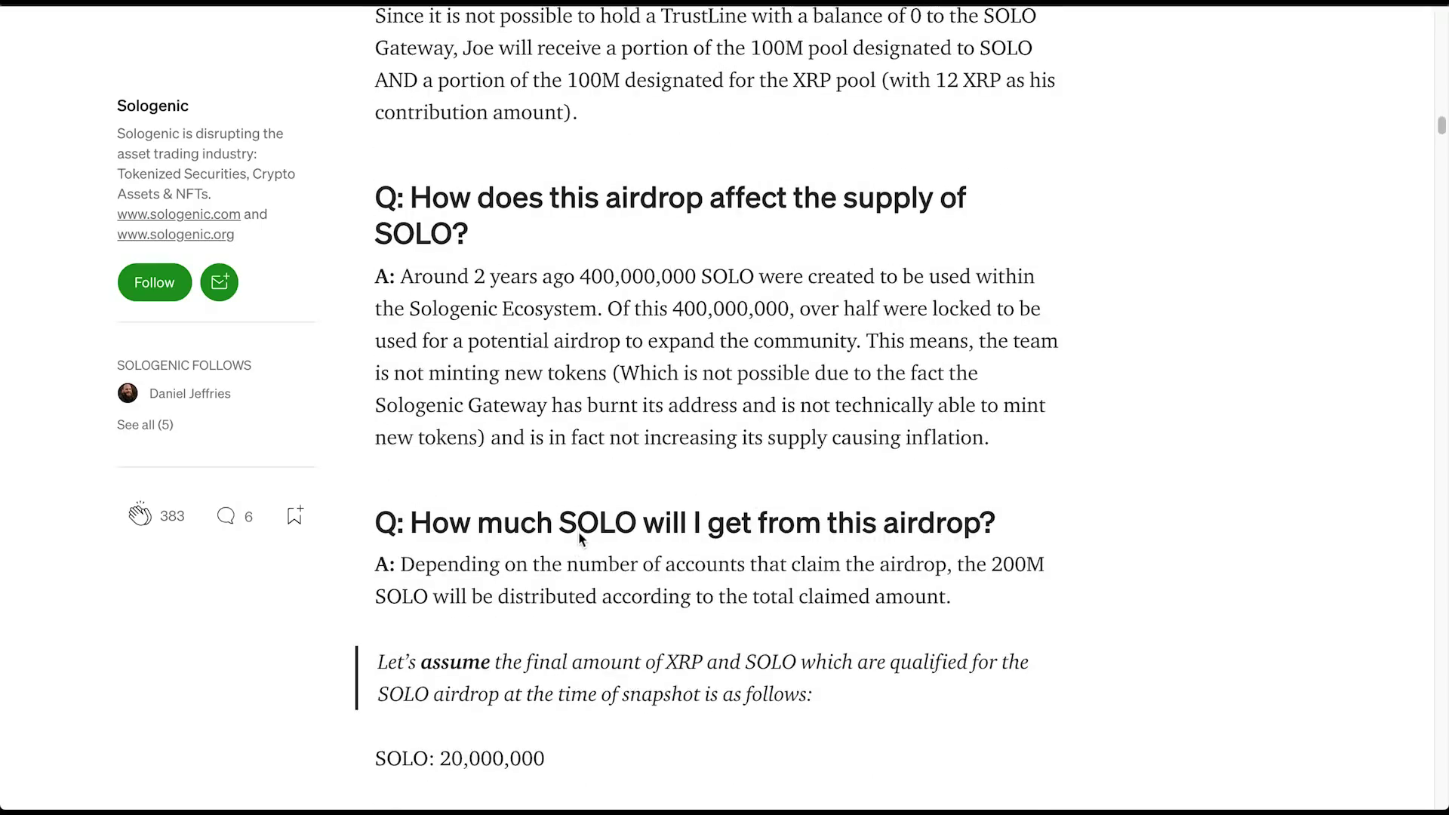
scroll(708, 499, "up", 5)
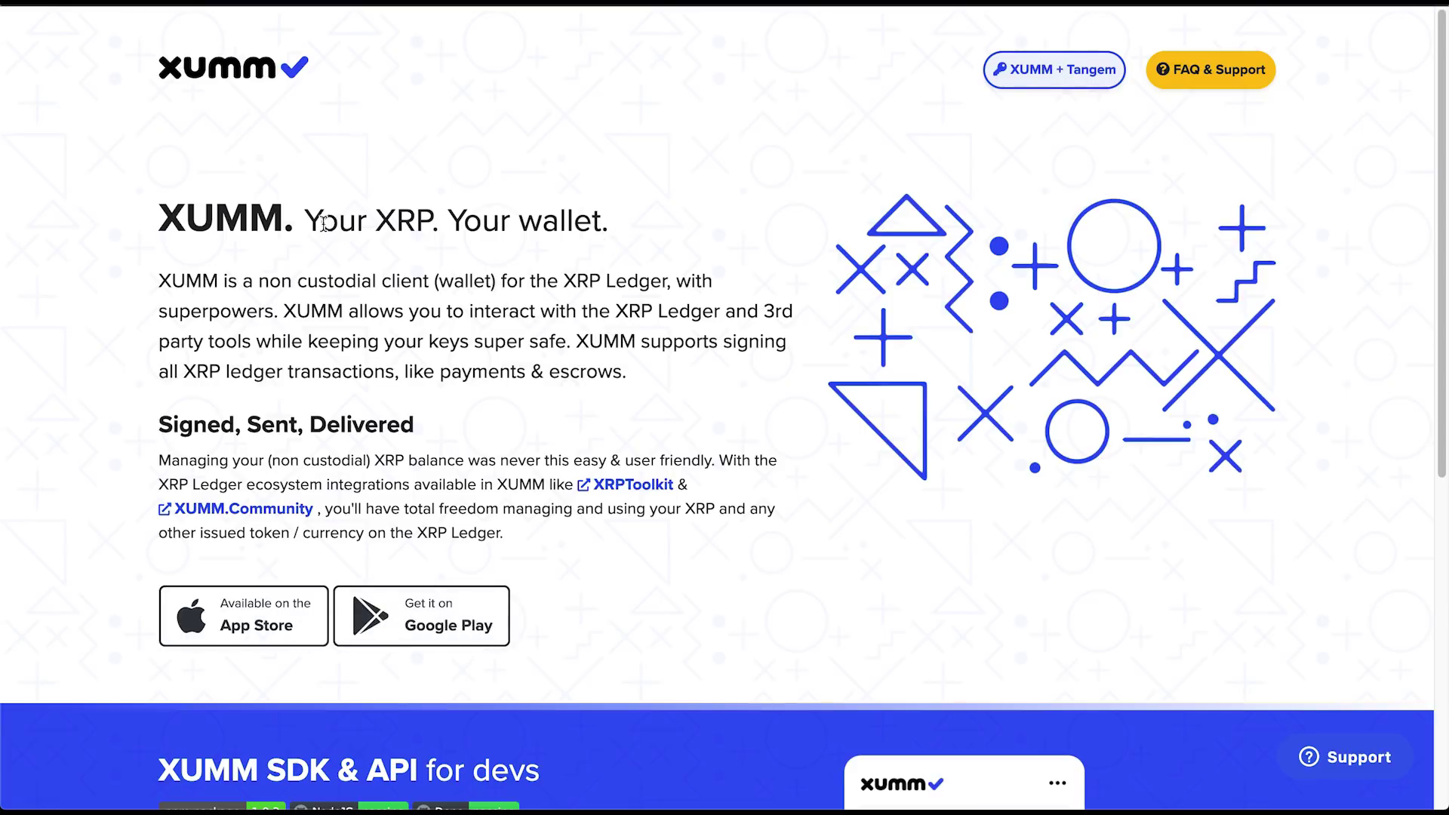
- Read the non-custodial wallet description on the XUMM website and glance over the rest of the page
left_click_drag(674, 283, 530, 281)
left_click(540, 281)
scroll(671, 502, "down", 4)
scroll(672, 501, "up", 4)
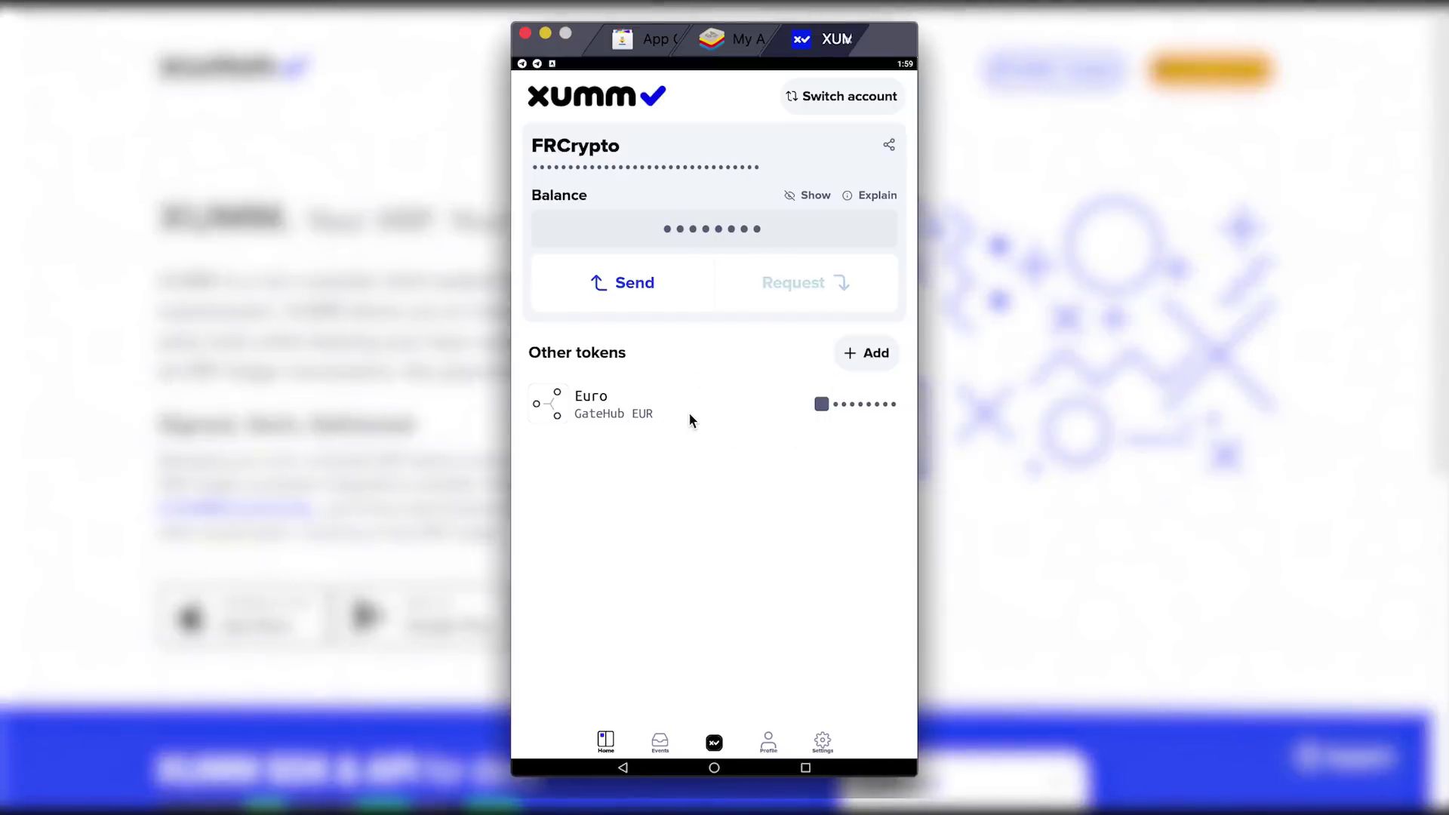
- Choose the SOLO token from the issuer Sologenic for the XUMM wallet and proceed to signing
left_click(858, 355)
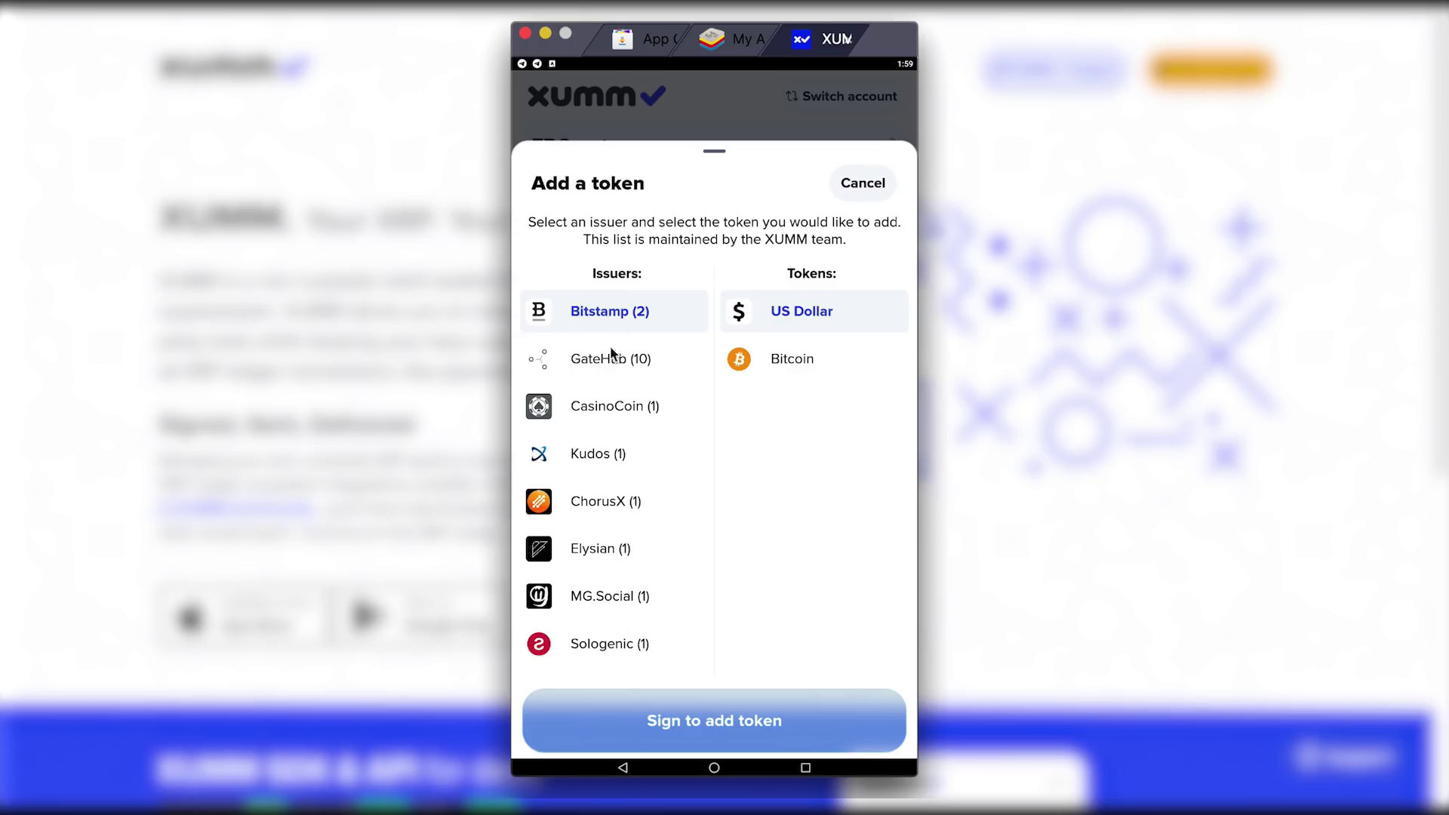
left_click(604, 648)
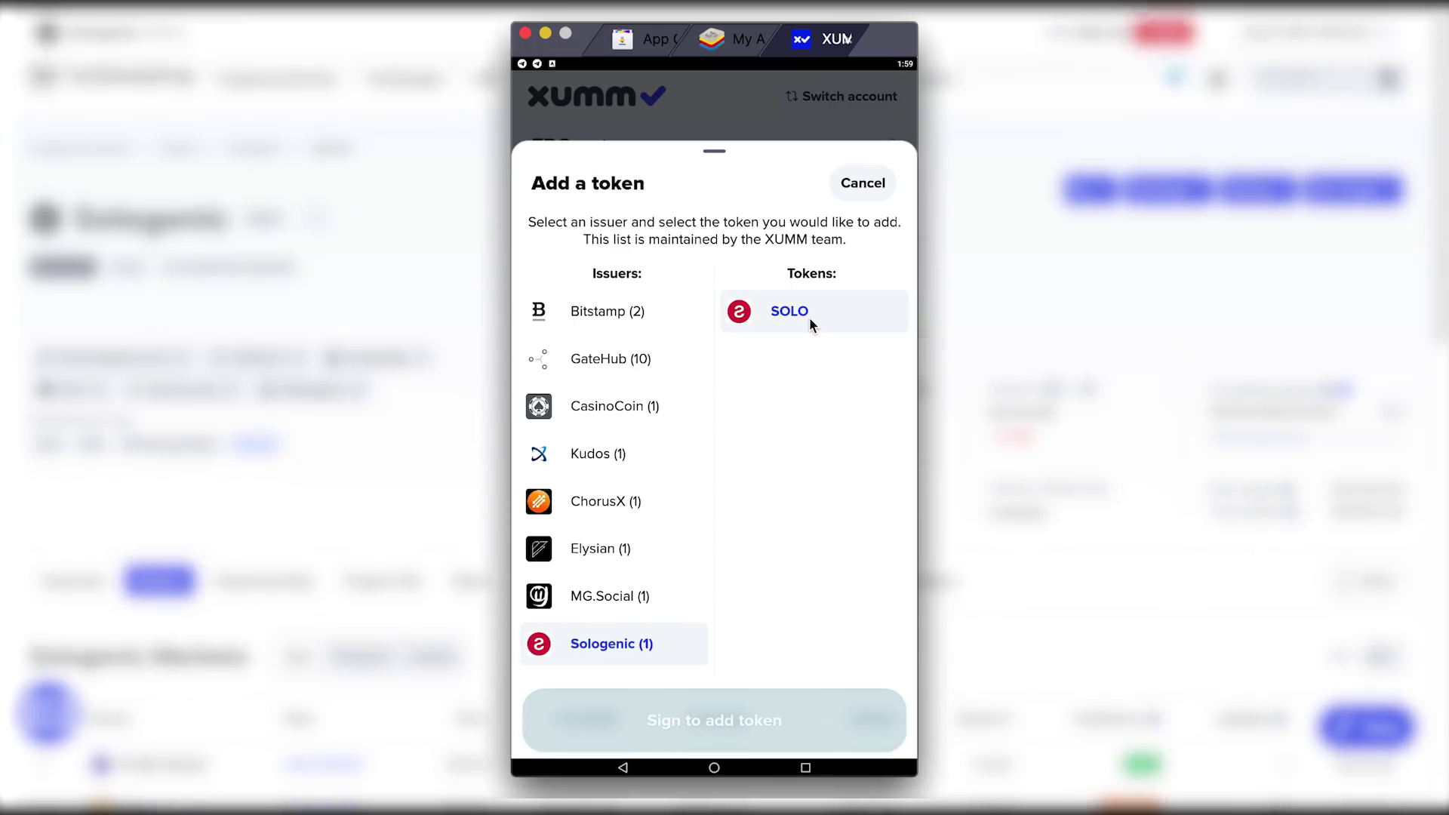
left_click(736, 712)
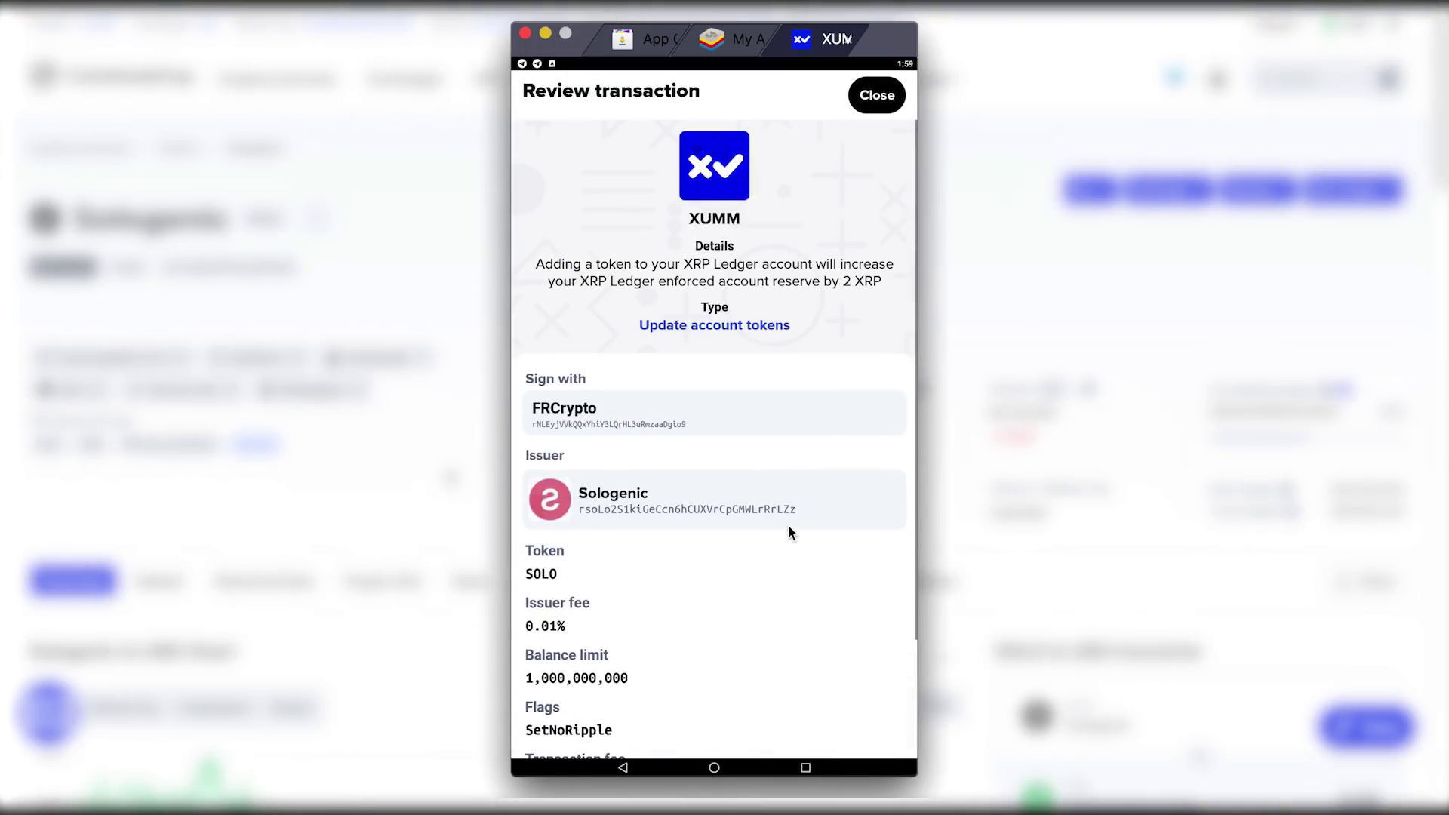
- Accept the SOLO token transaction and its risk warning, and view the added token's options without sending, exchanging or removing it
scroll(788, 524, "down", 3)
left_click_drag(558, 713, 916, 704)
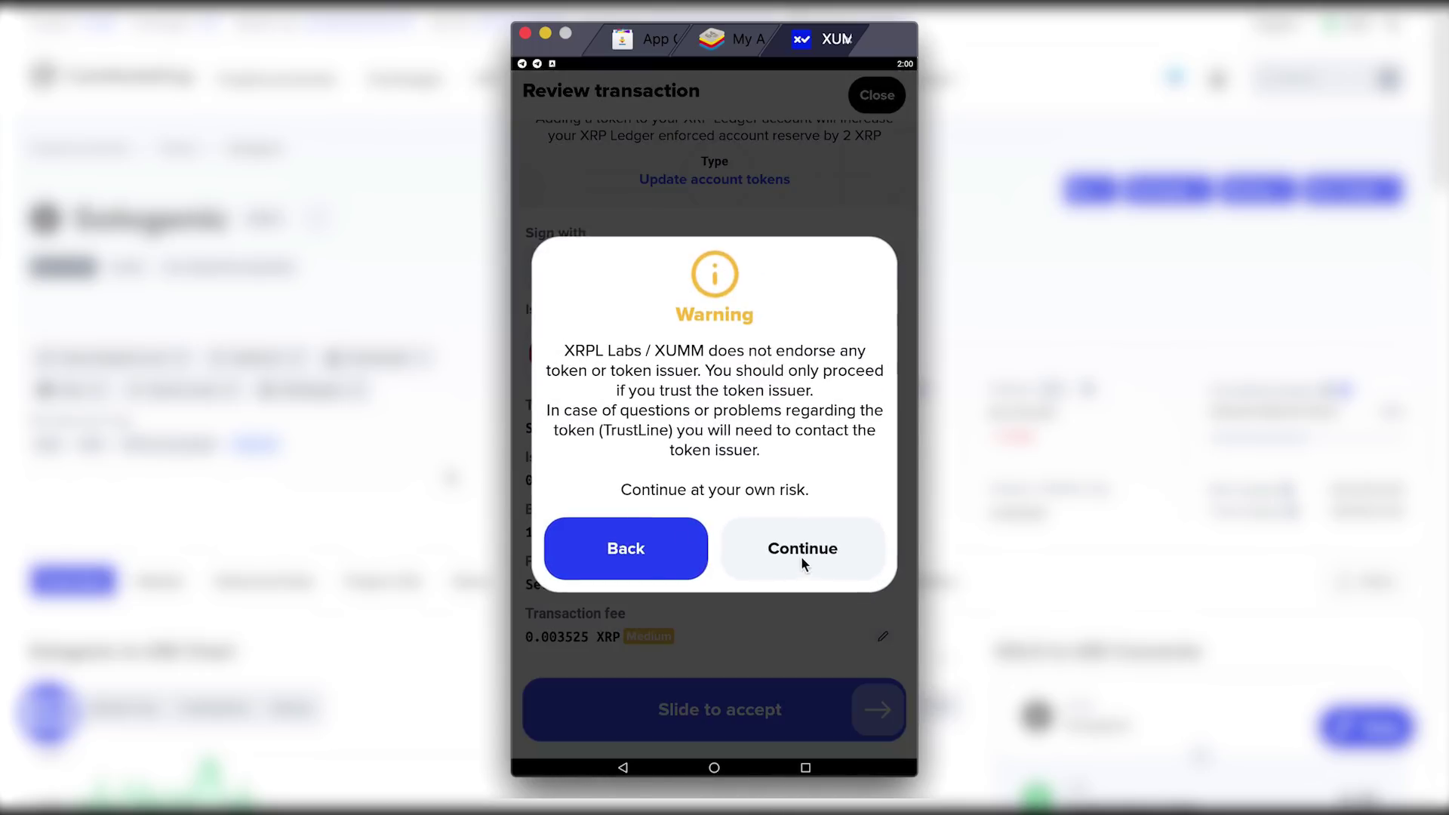
left_click(800, 551)
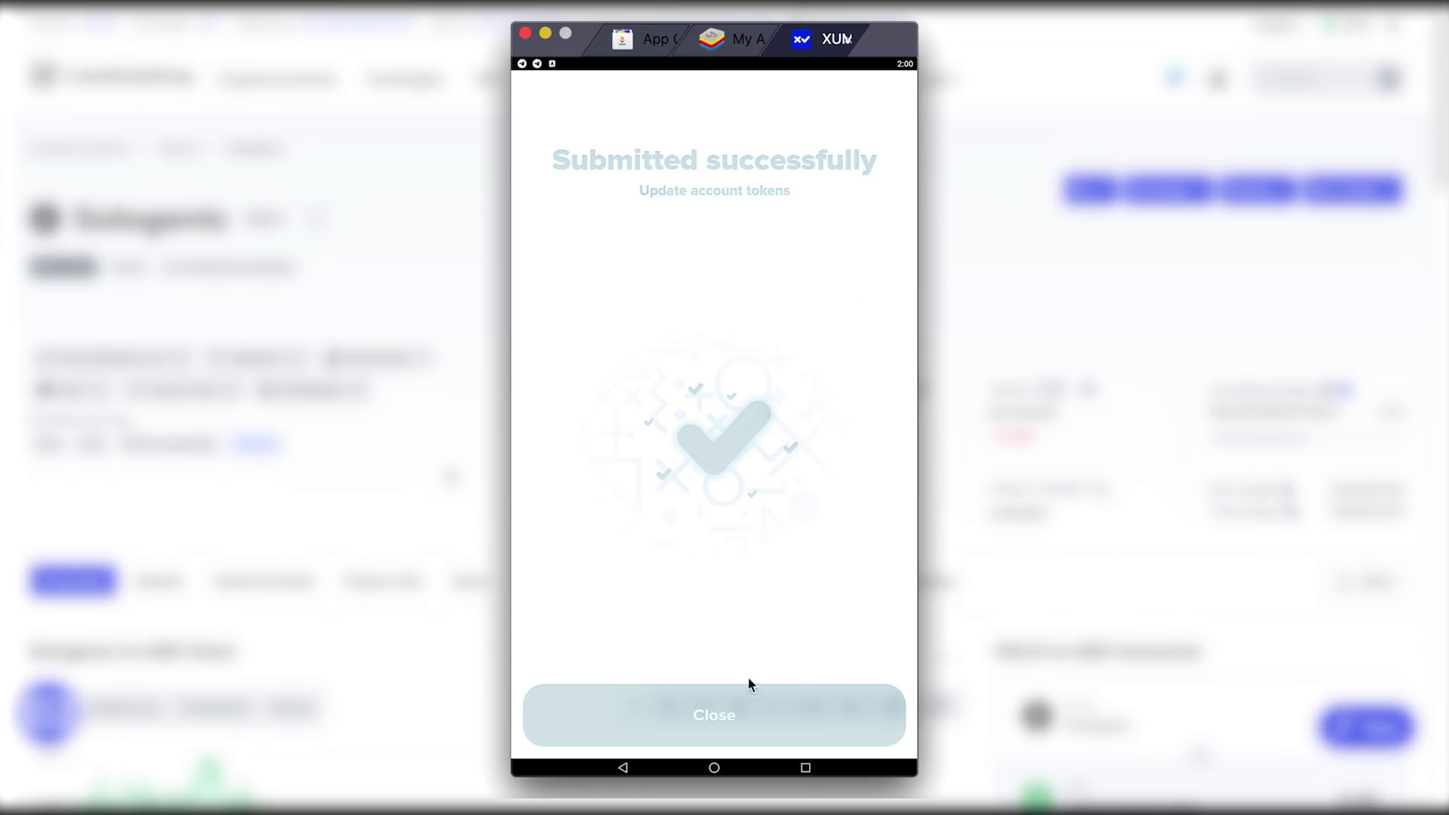
left_click(726, 702)
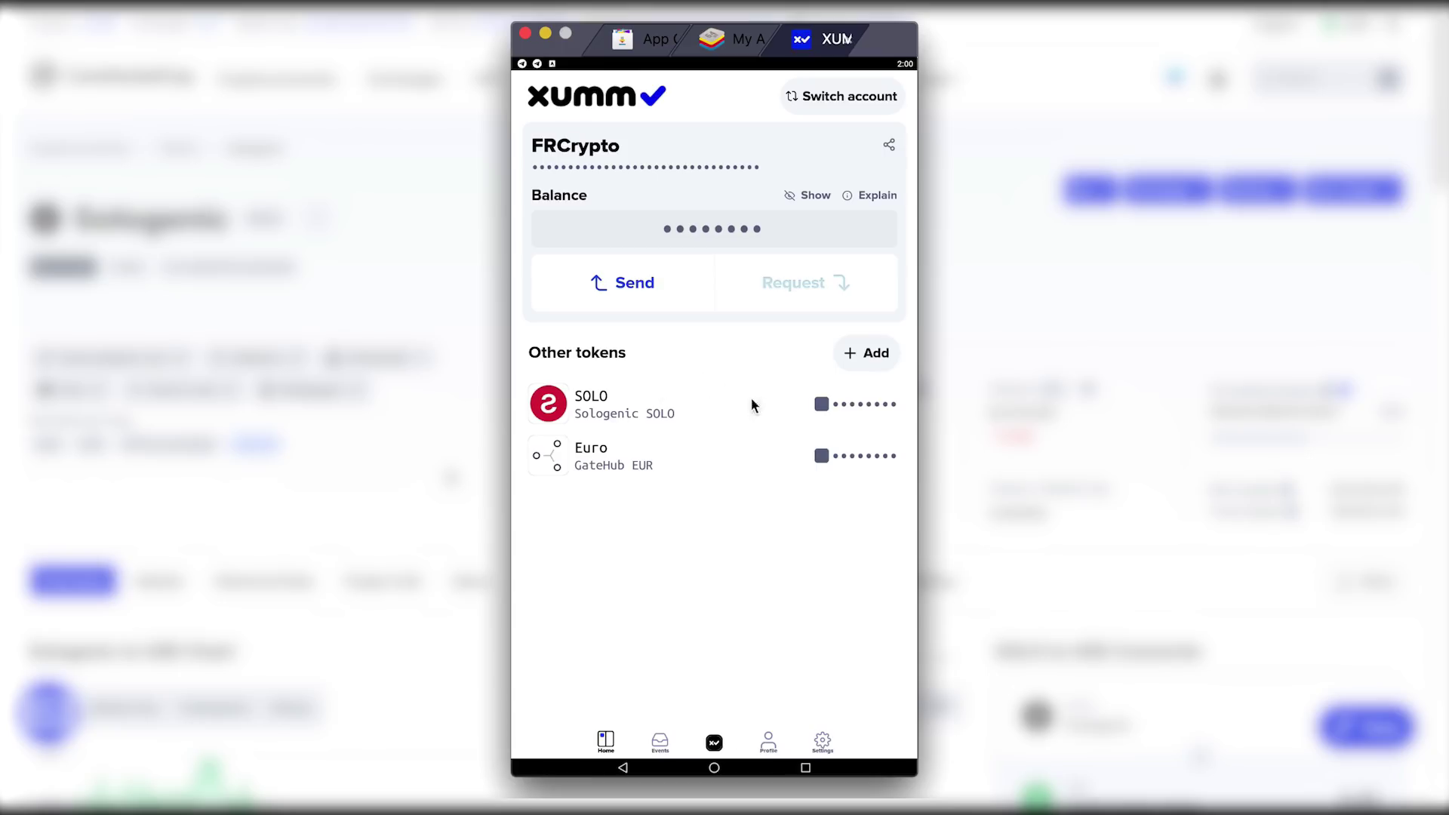
left_click(695, 410)
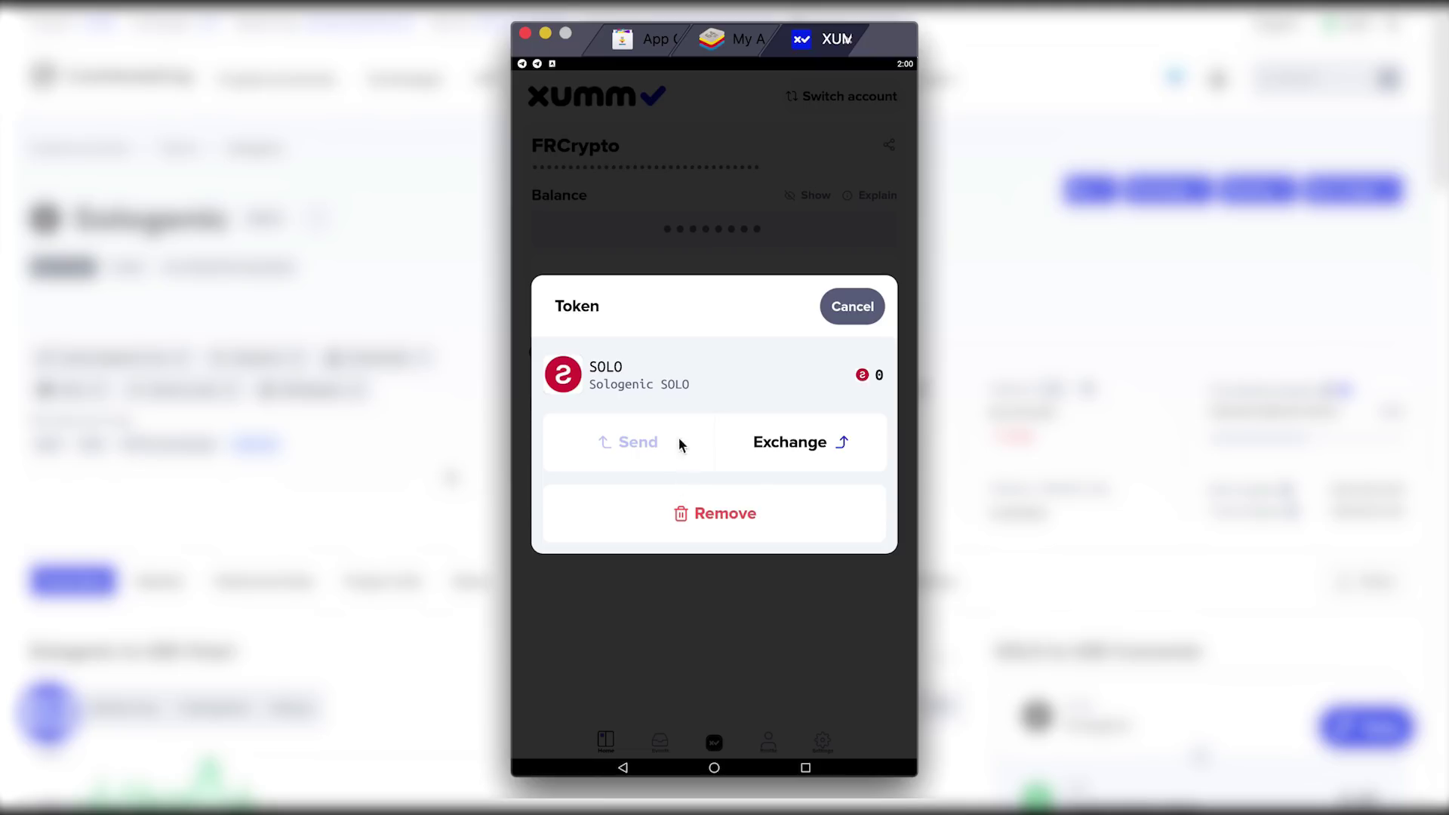
left_click(853, 309)
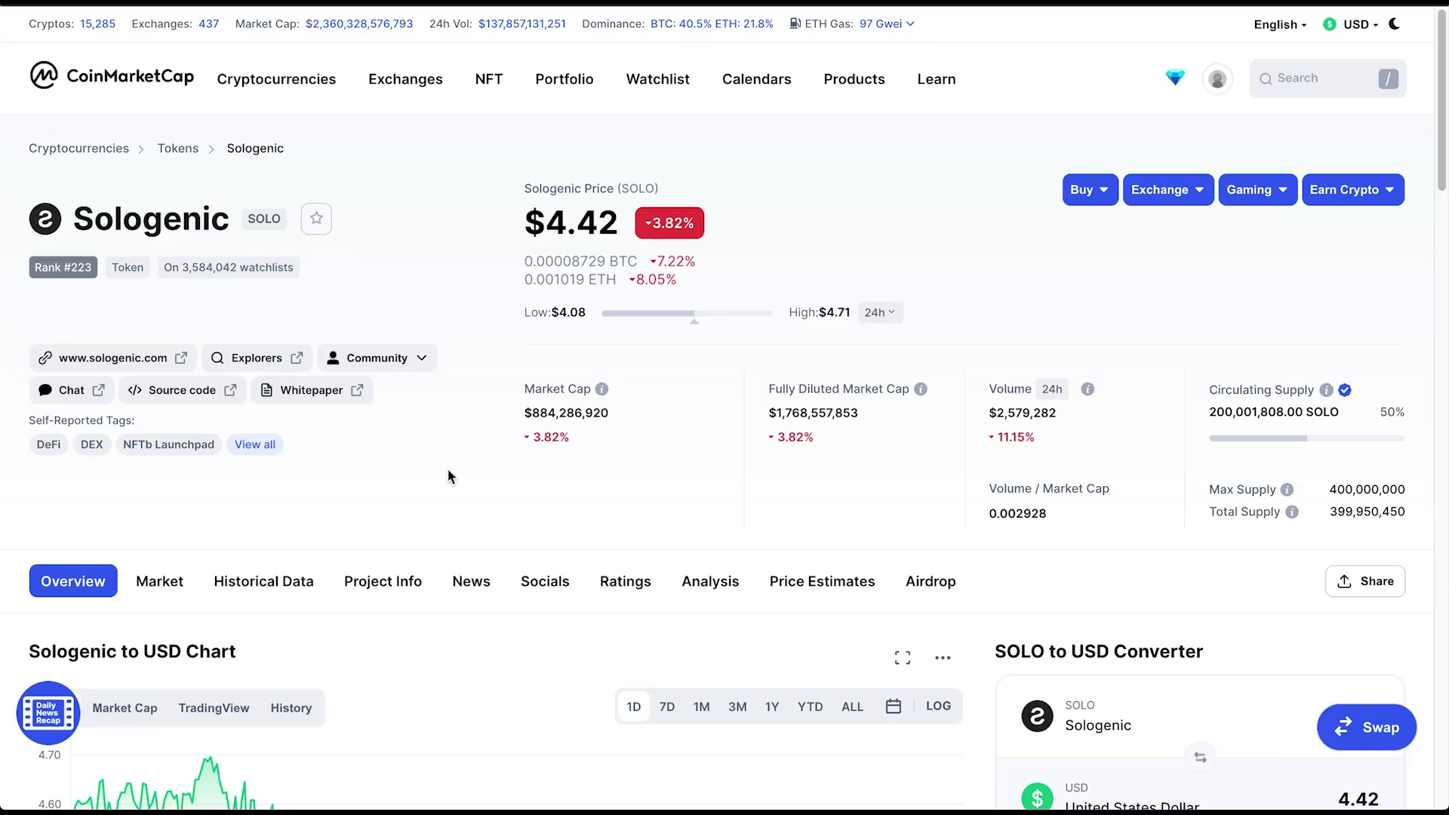
- Look over Sologenic's CoinMarketCap page and the KuCoin exchange home page
double_click(175, 221)
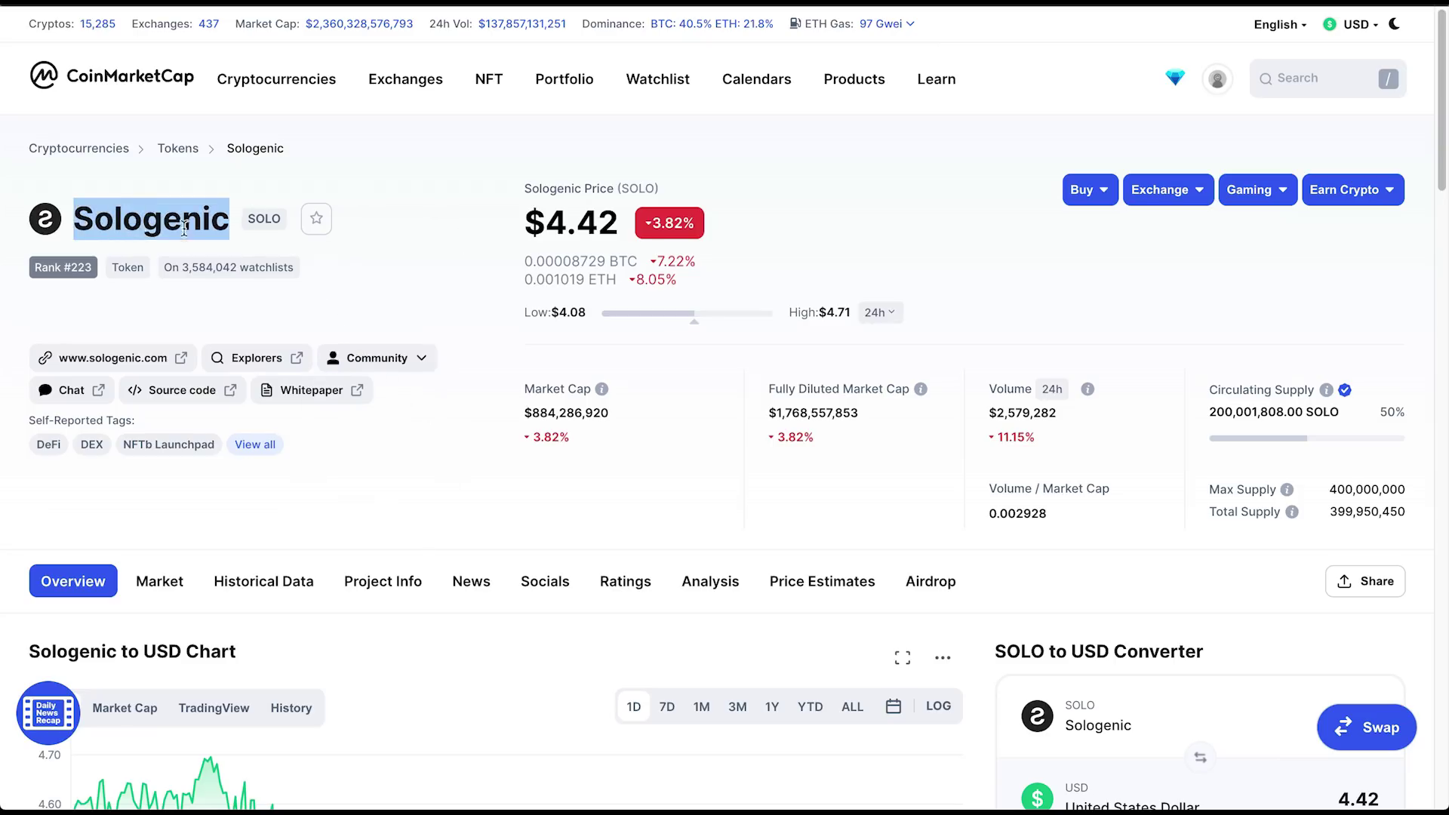
left_click(495, 219)
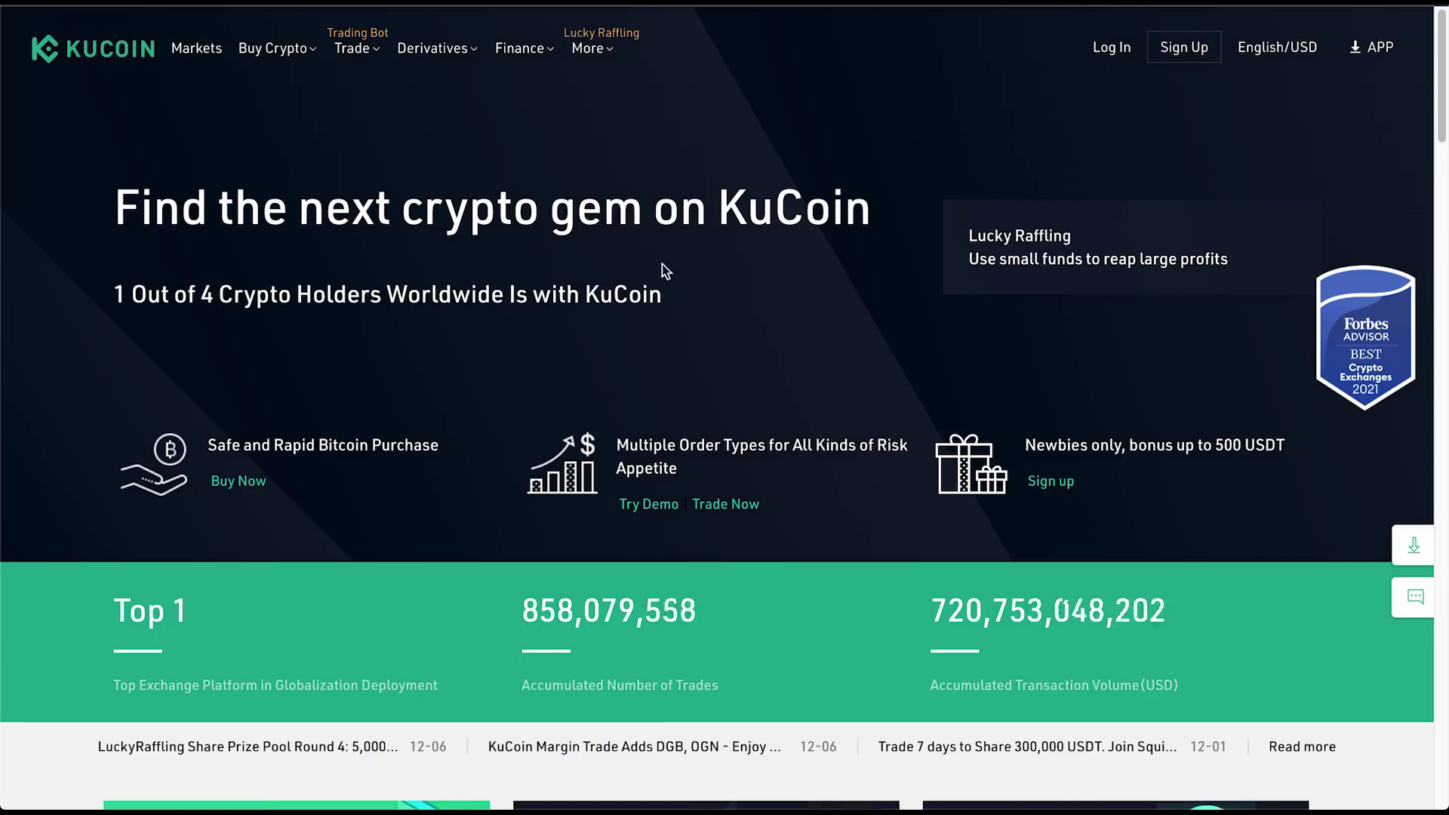
scroll(663, 272, "down", 5)
scroll(847, 437, "up", 5)
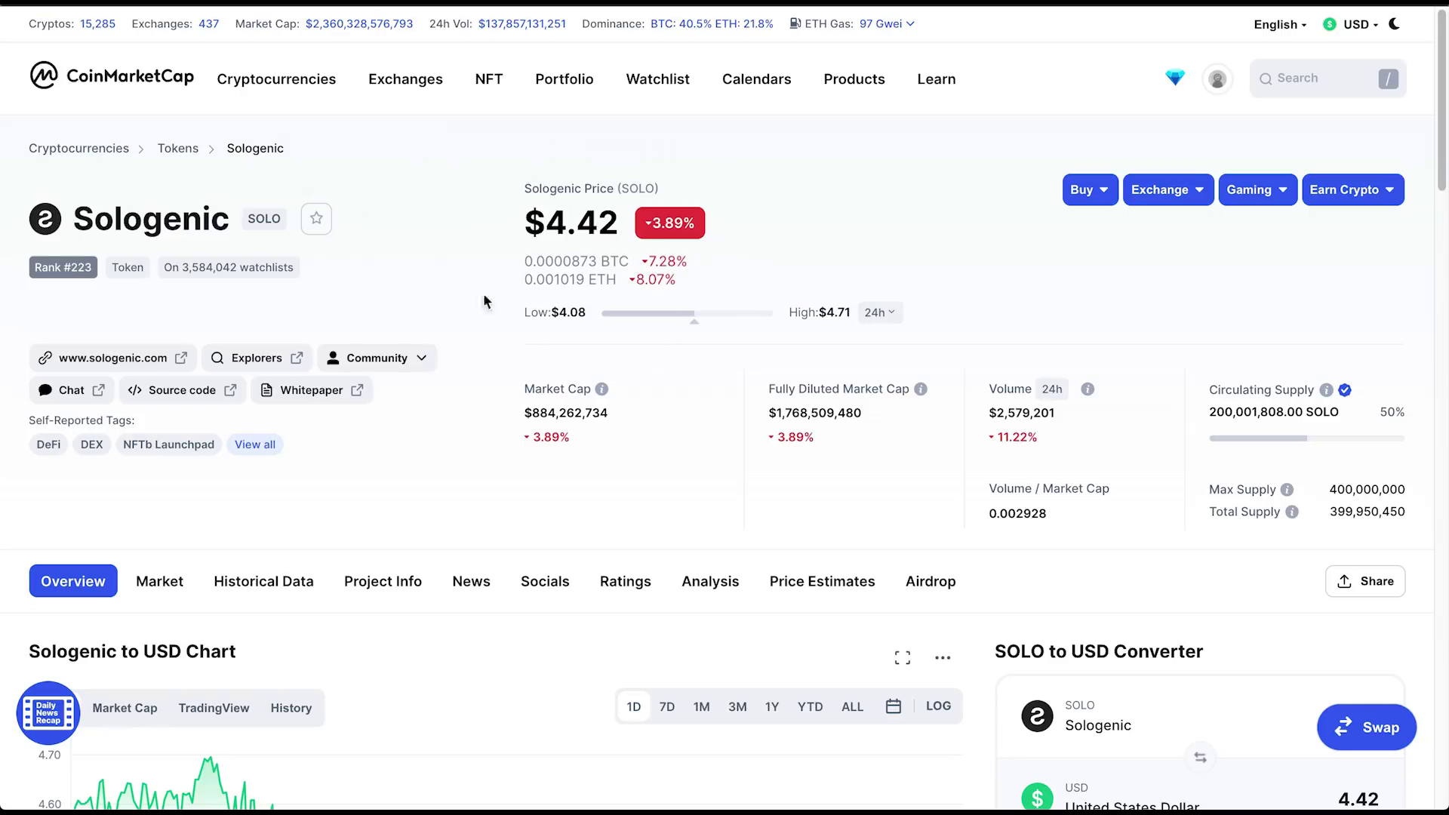
scroll(589, 317, "down", 5)
scroll(589, 317, "up", 5)
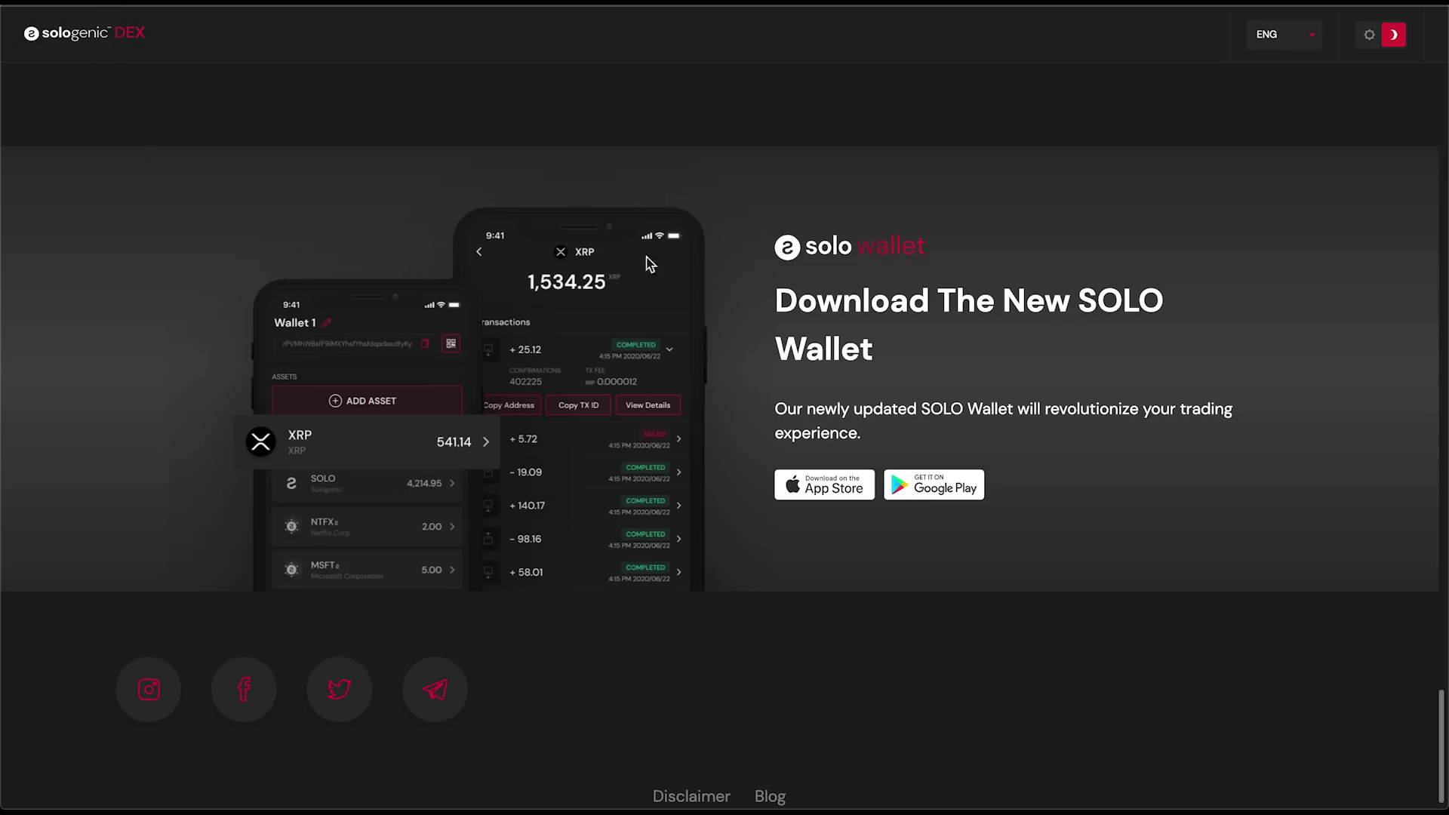
- Look back over the Sologenic DEX landing page and view the SOLOGENIC | International Telegram group page
scroll(650, 264, "up", 20)
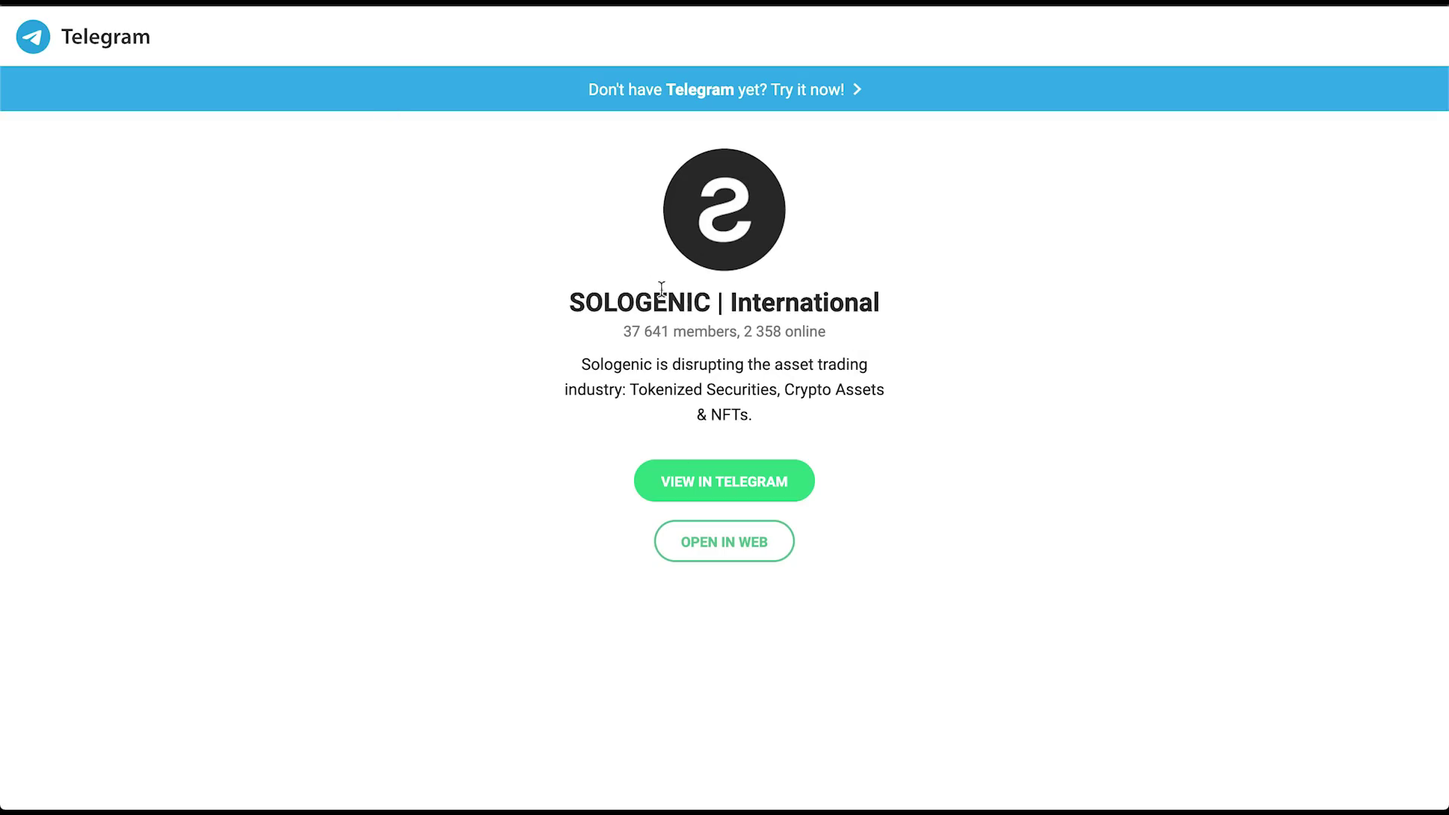
left_click_drag(570, 301, 914, 311)
left_click(912, 310)
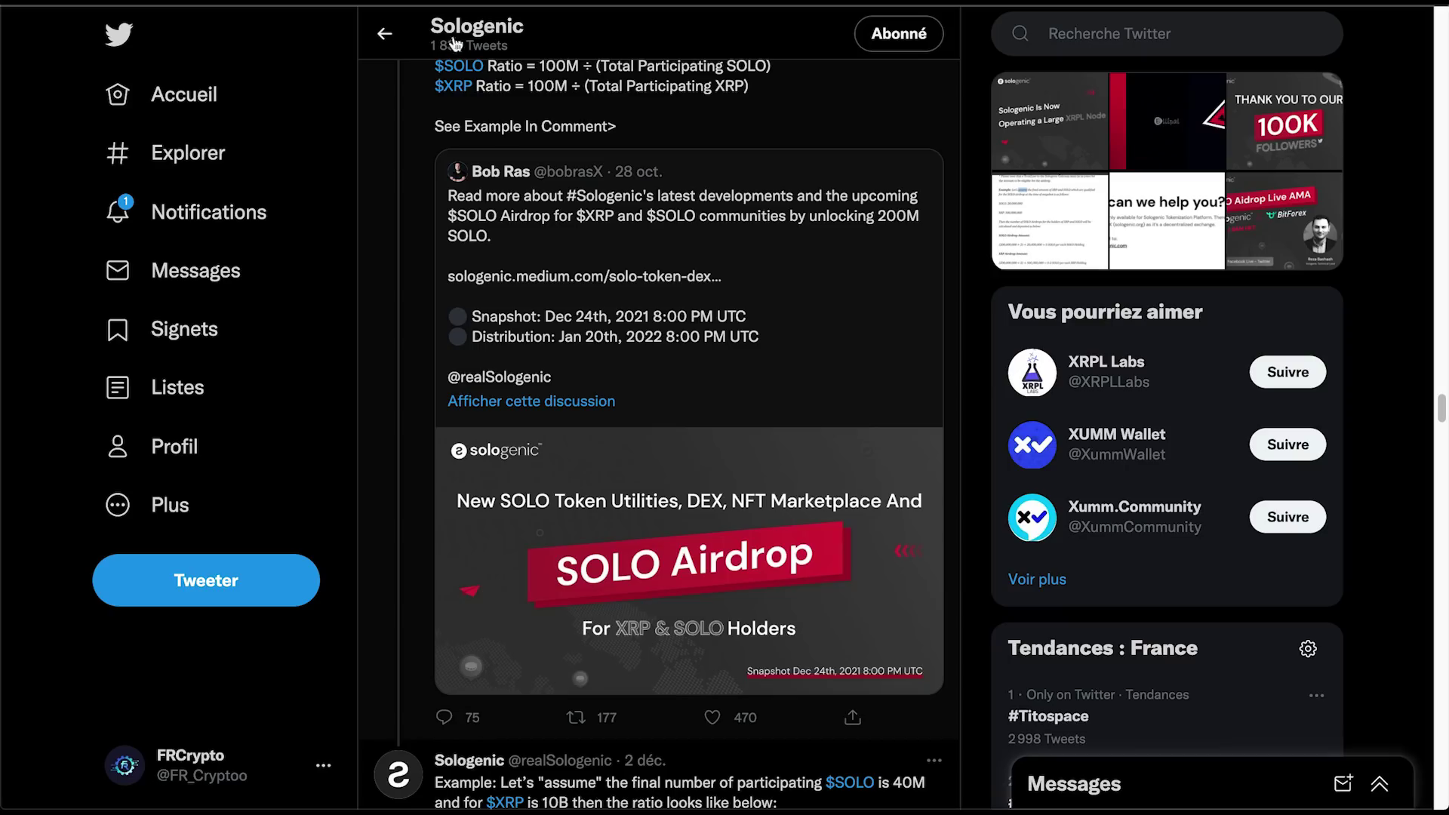
- Browse the tweets on Sologenic's Twitter account back up to the profile header
scroll(922, 227, "up", 10)
scroll(659, 140, "up", 15)
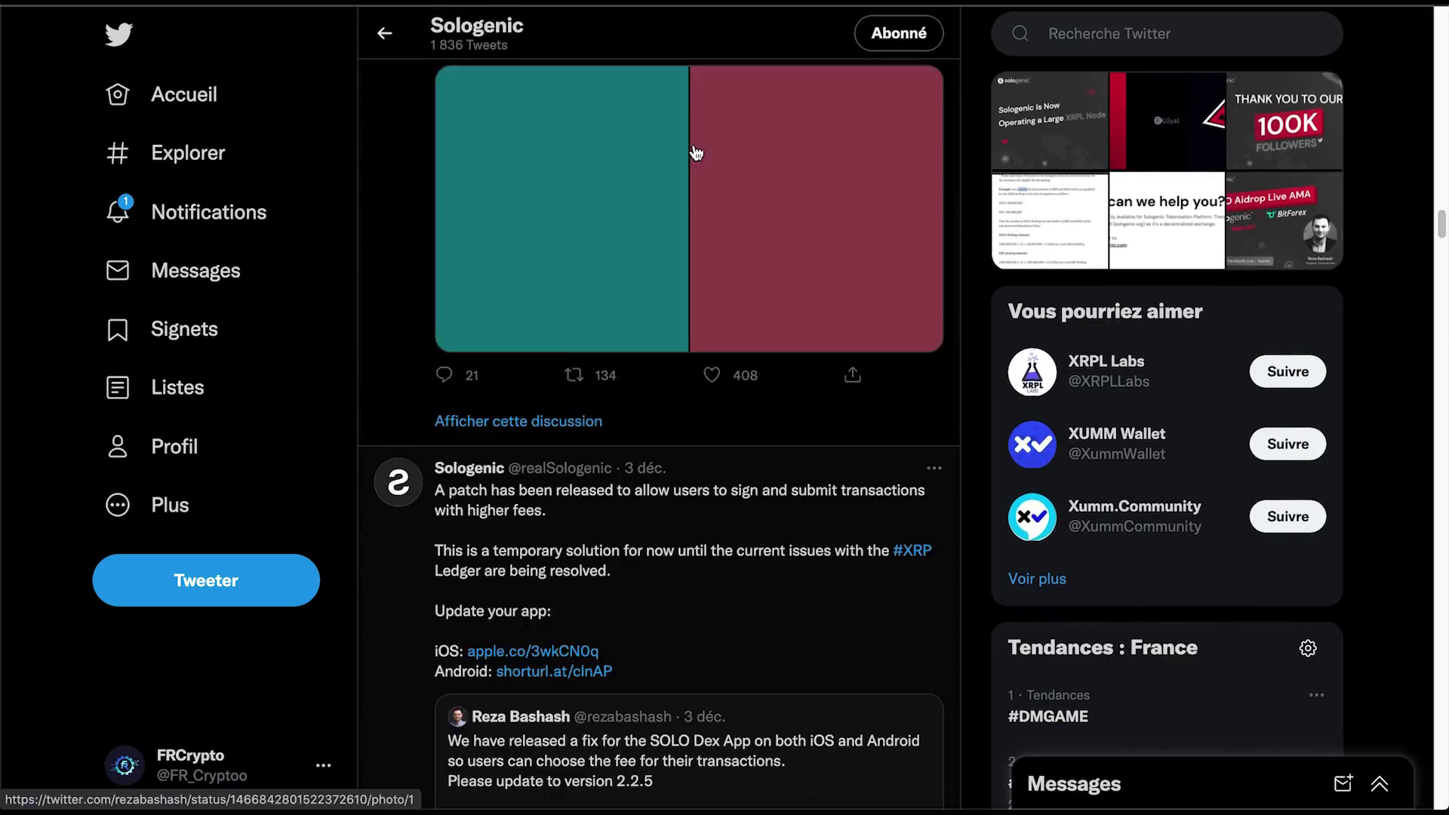
scroll(701, 212, "up", 5)
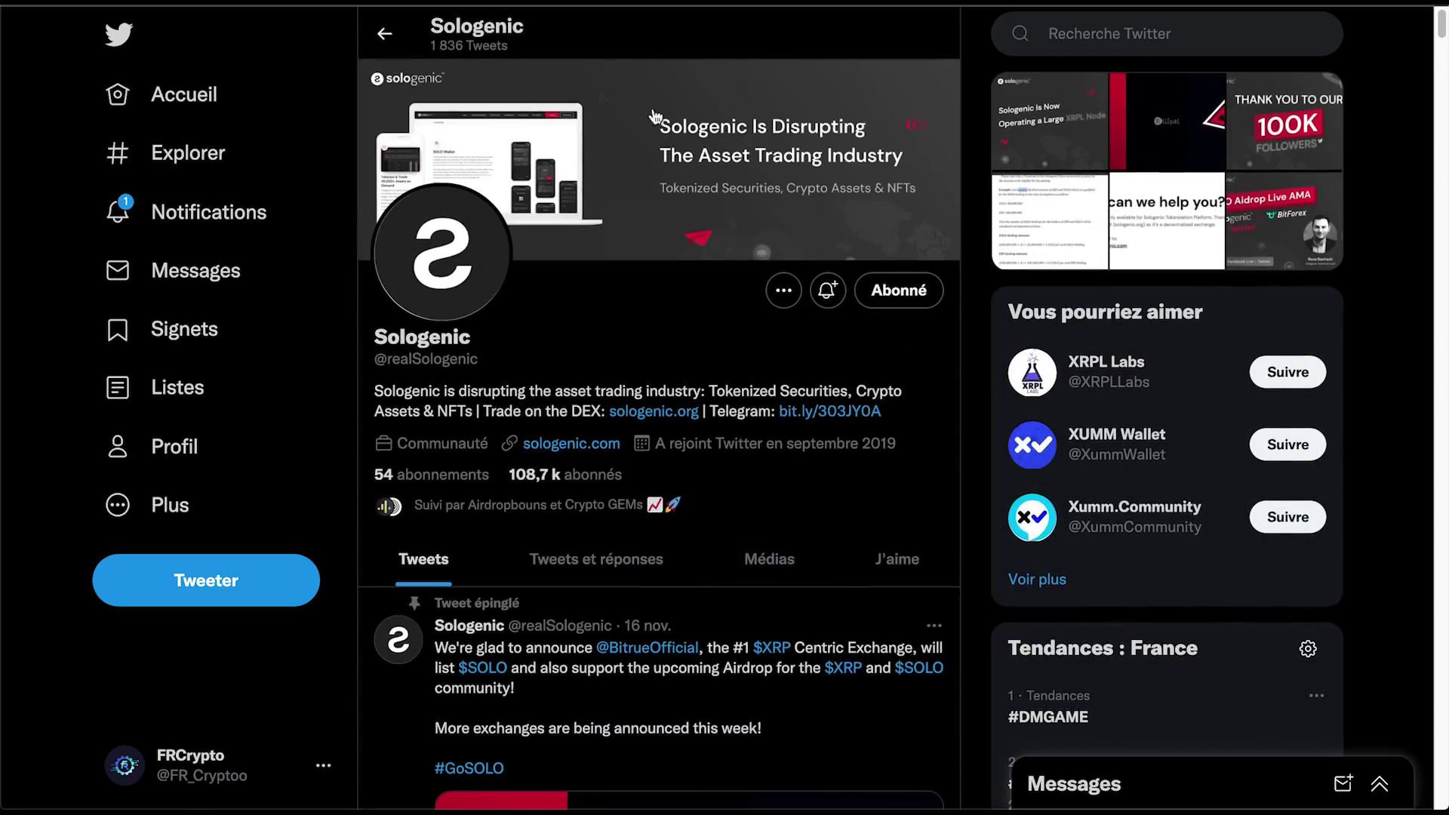